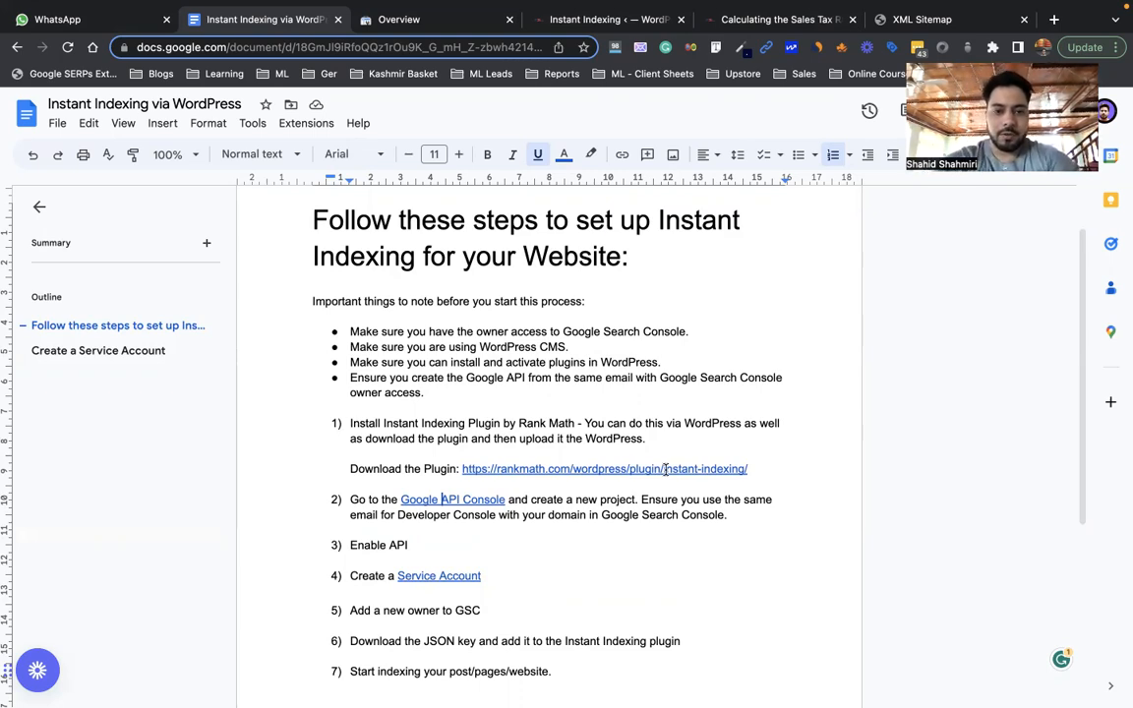
- View the Rank Math Instant Indexing plugin page through the download link in the setup document, and close it
scroll(603, 434, down, 1)
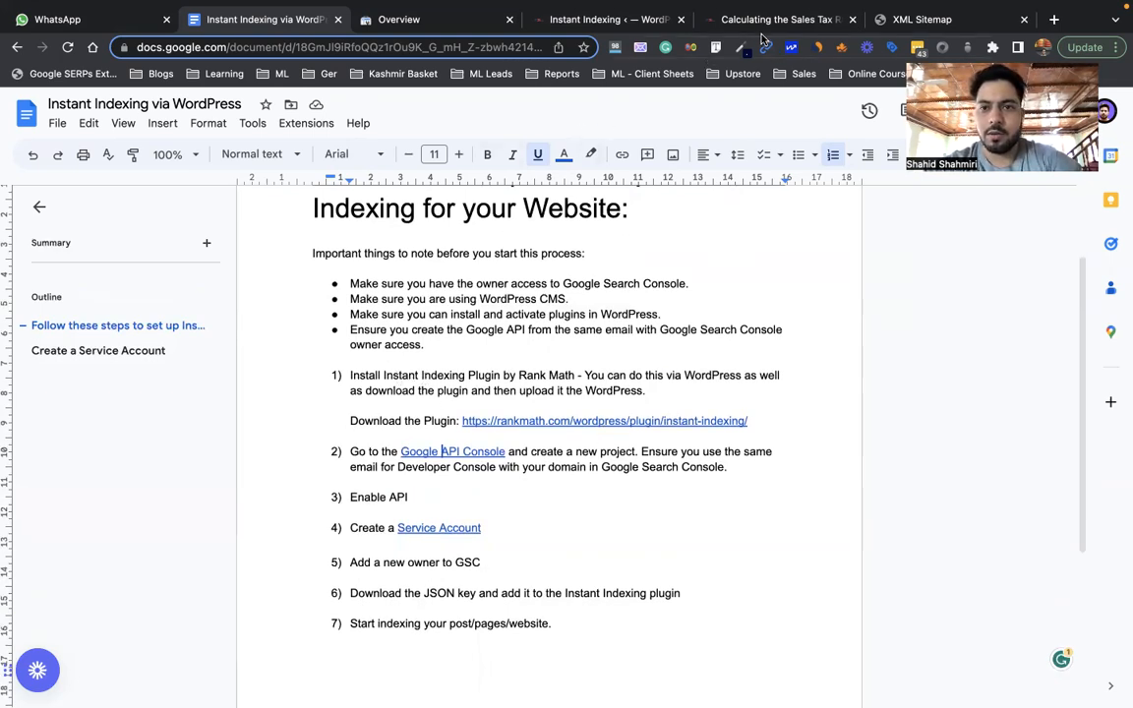
click(531, 422)
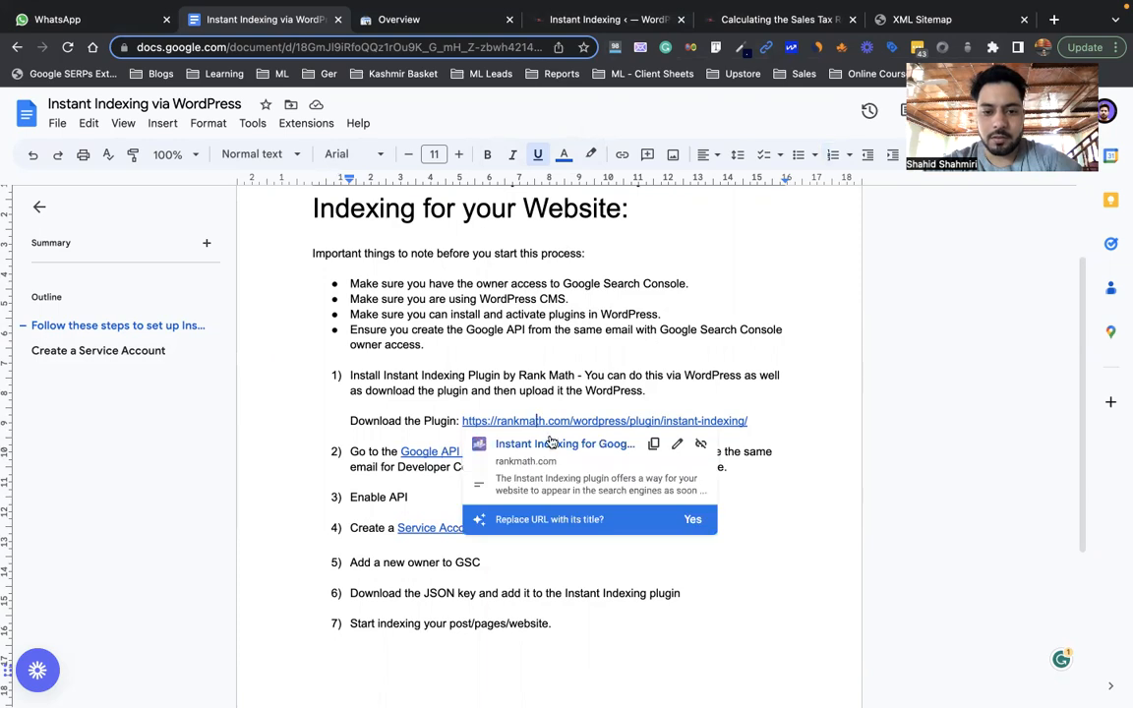
click(501, 440)
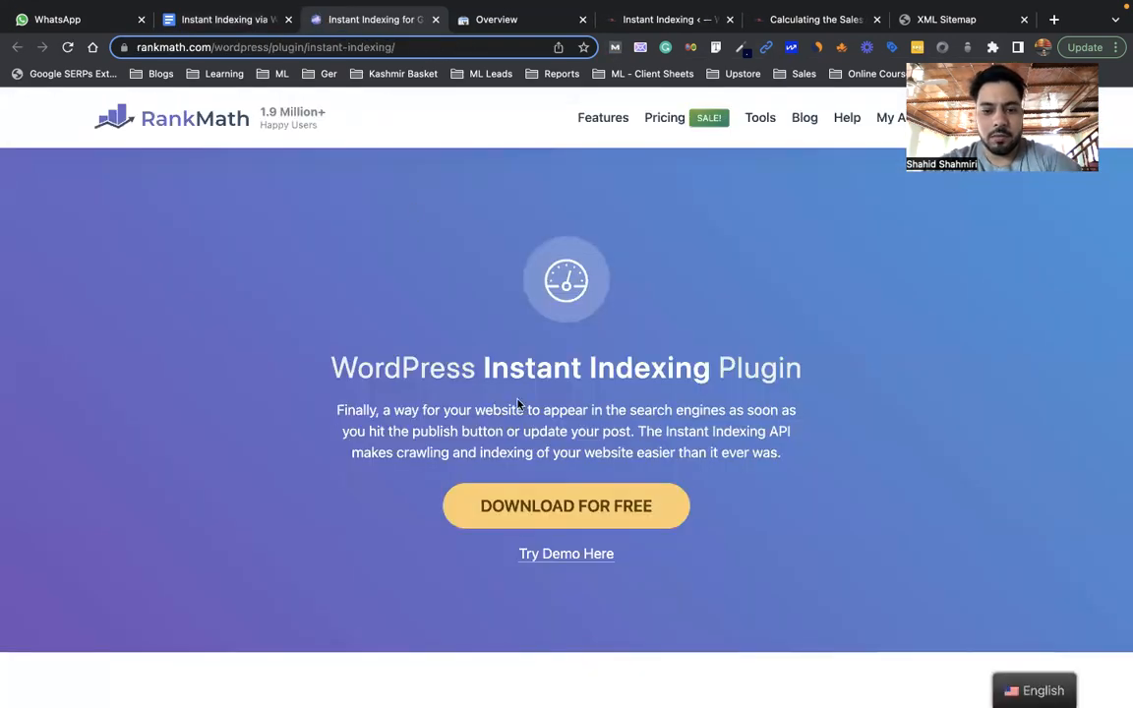
click(435, 20)
- Search for "Instant Indexing" among the new plugins of the chumscamp.com WordPress admin and review the results
click(521, 20)
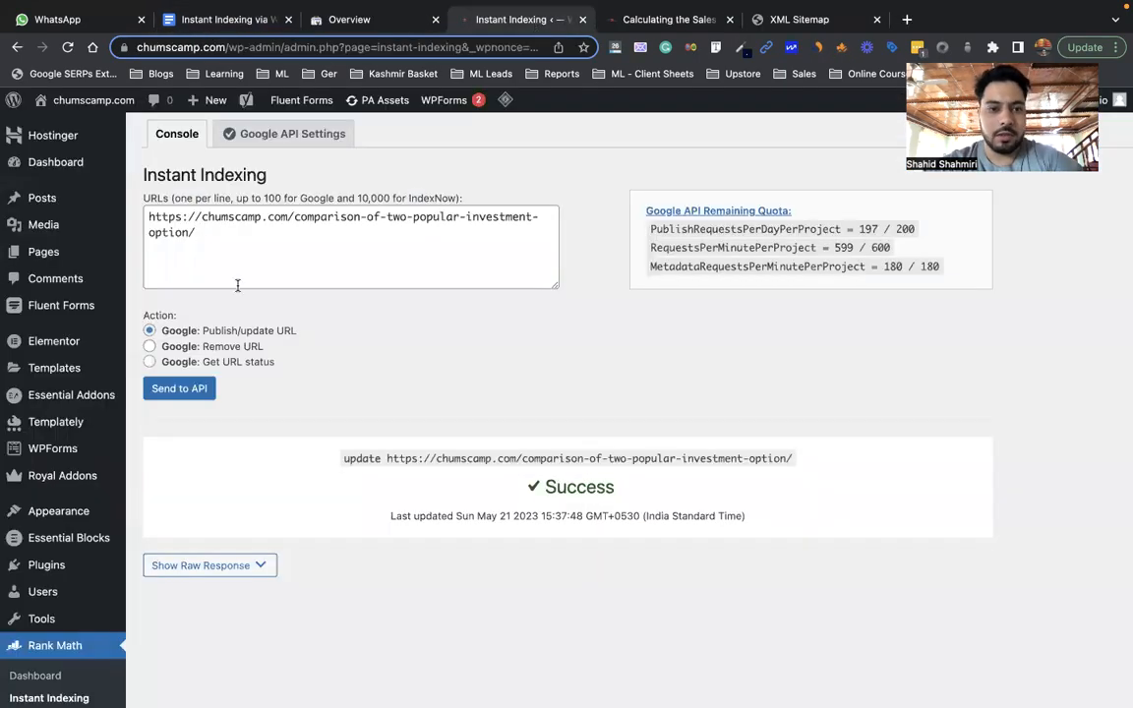
scroll(75, 537, down, 2)
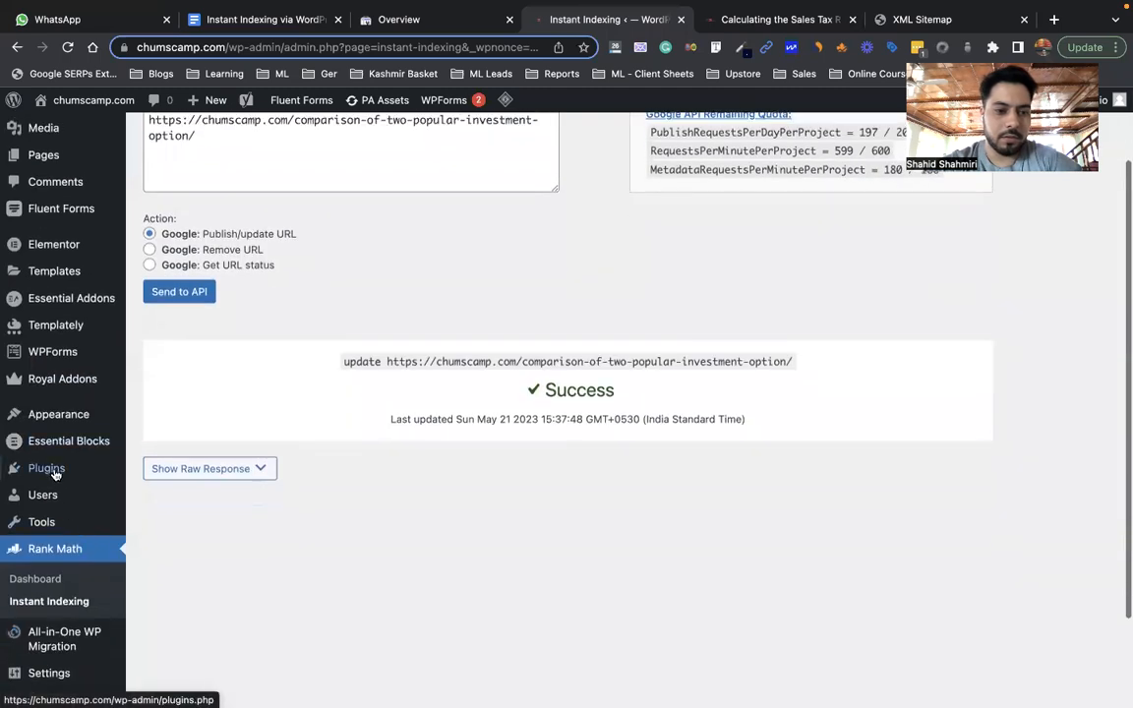
click(28, 474)
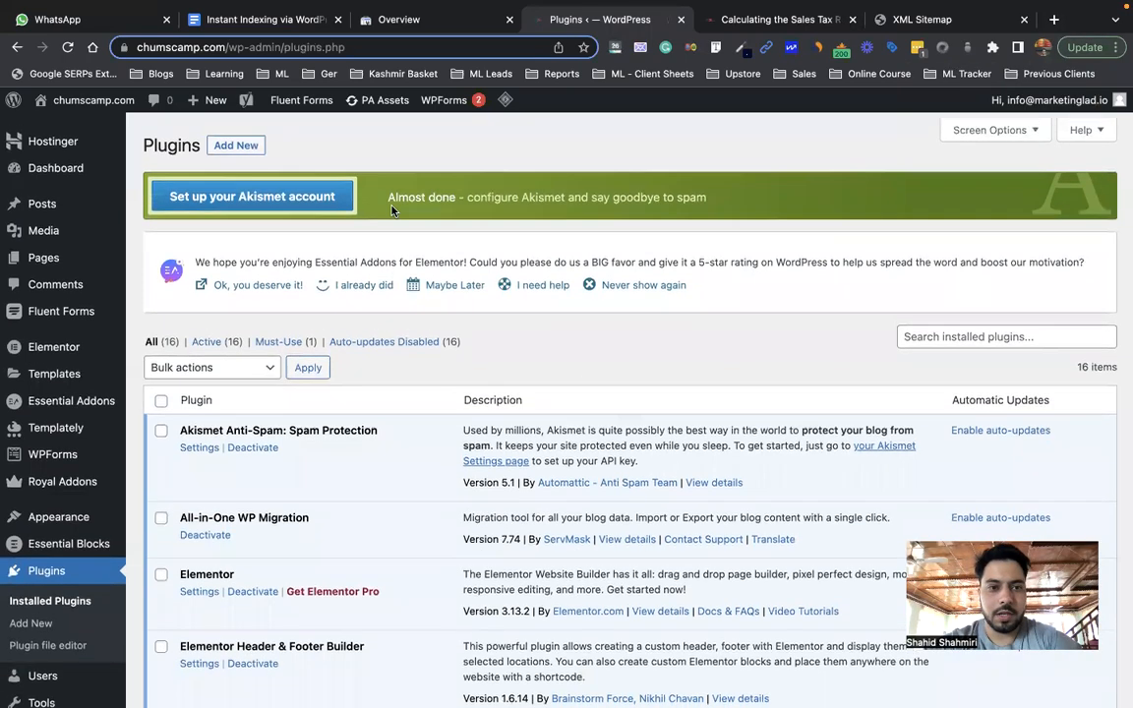
click(251, 141)
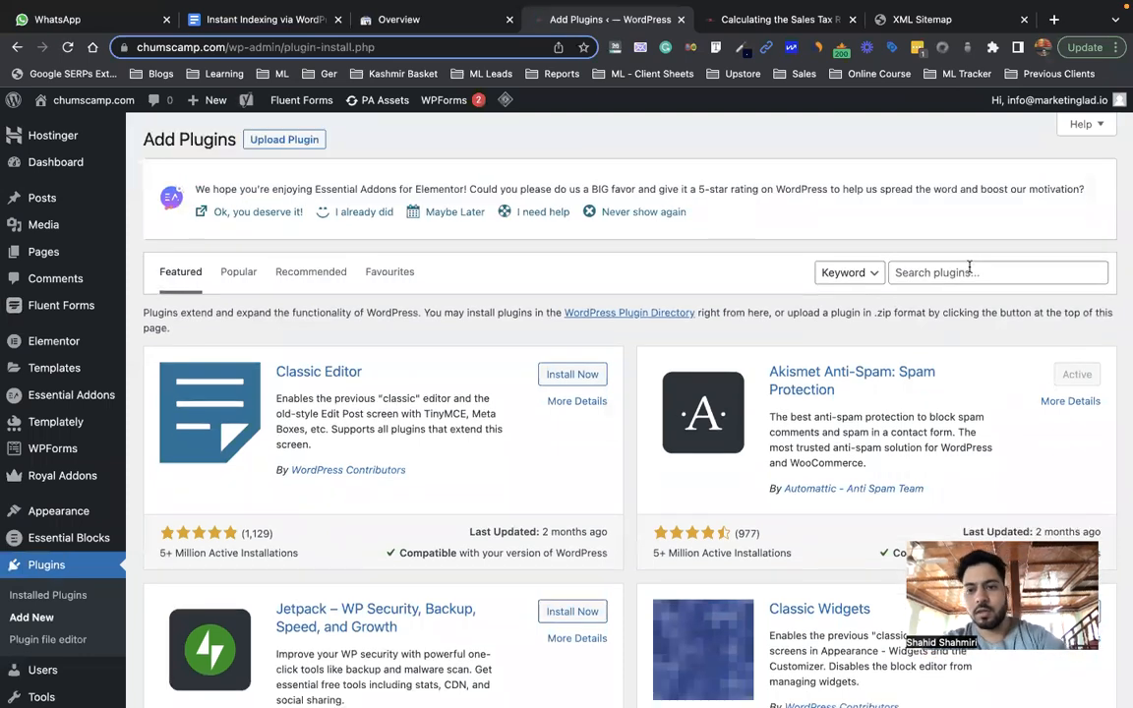
click(968, 268)
text(Instant Indexing)
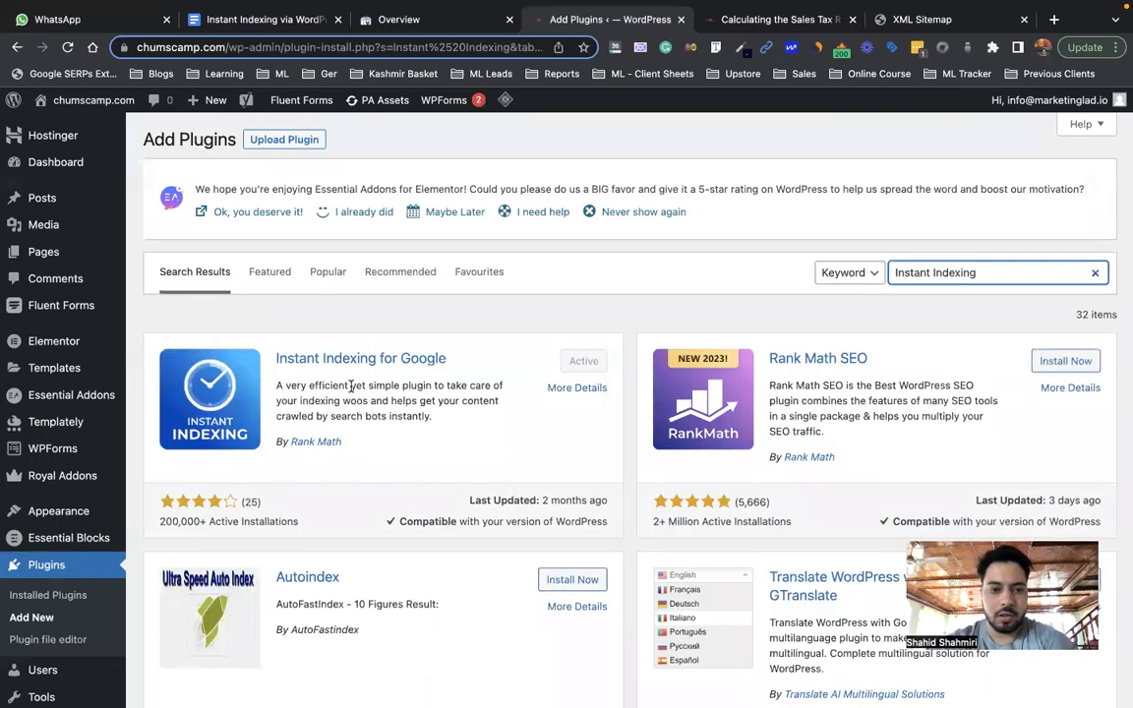
scroll(349, 386, down, 1)
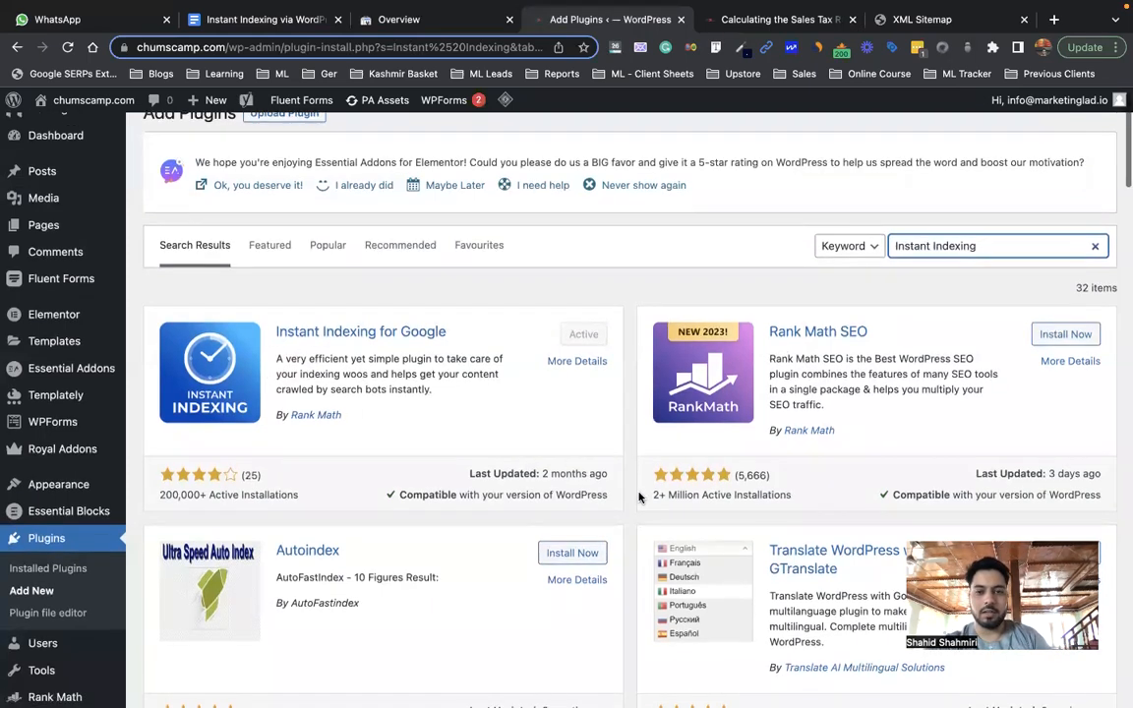
scroll(640, 496, down, 2)
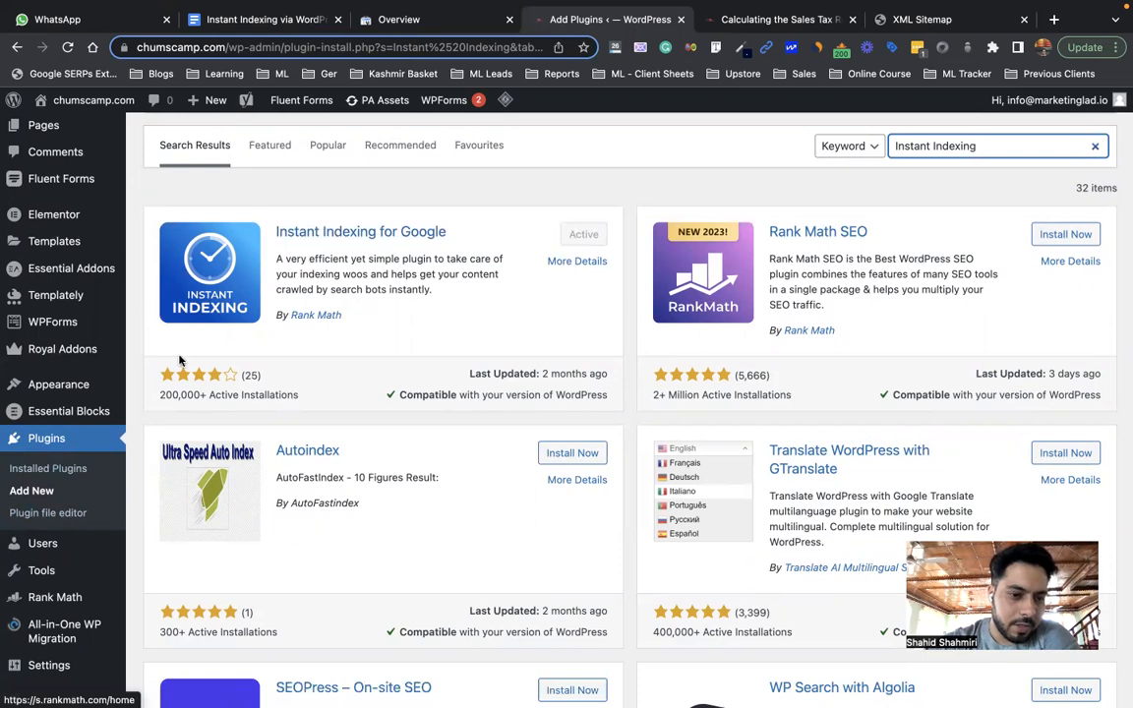
scroll(34, 492, down, 2)
mouse_move(40, 528)
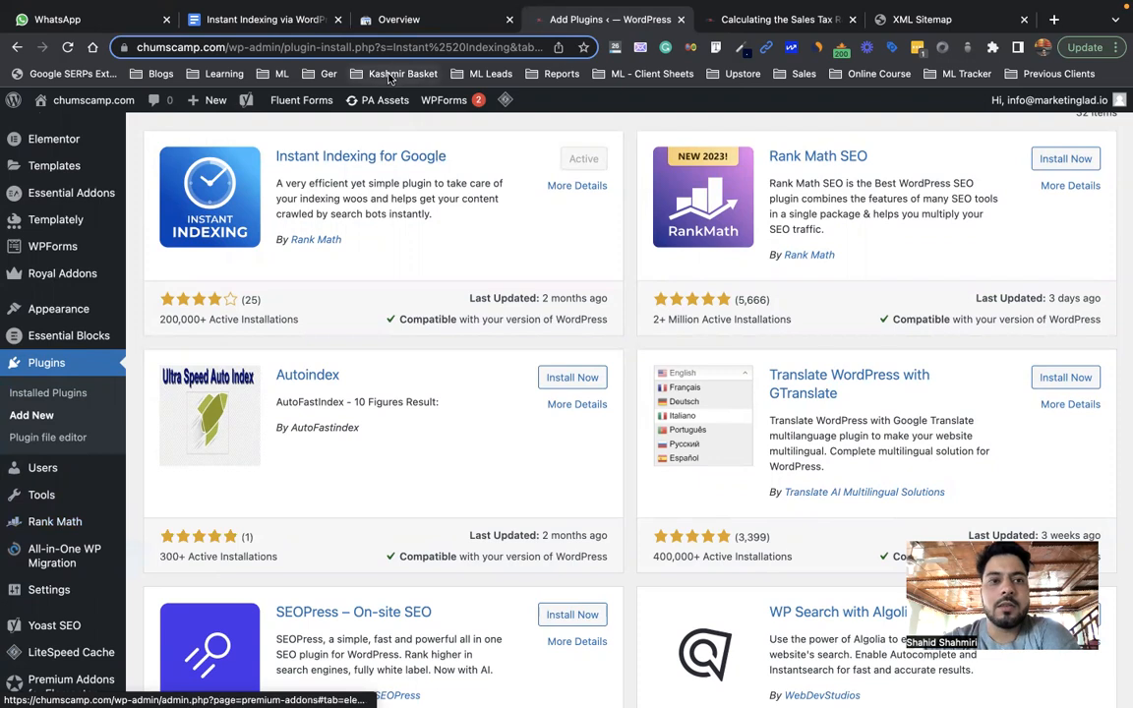
- Return to the setup document and open the Google API Console link from its second instruction
click(261, 19)
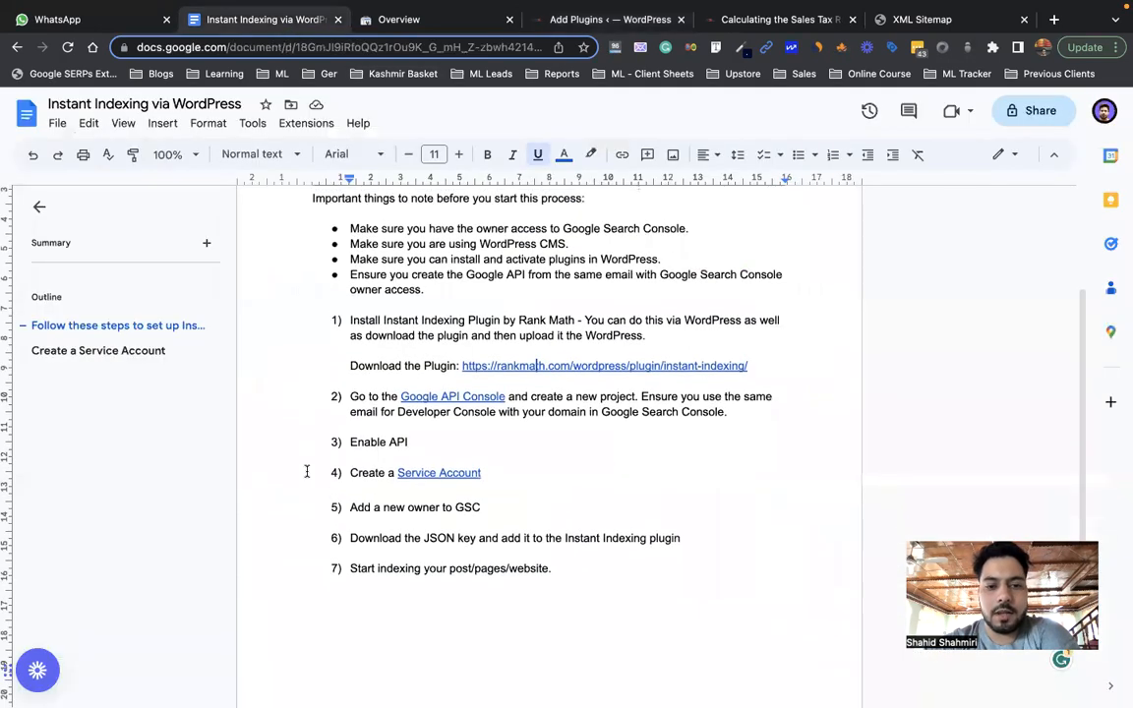
click(426, 397)
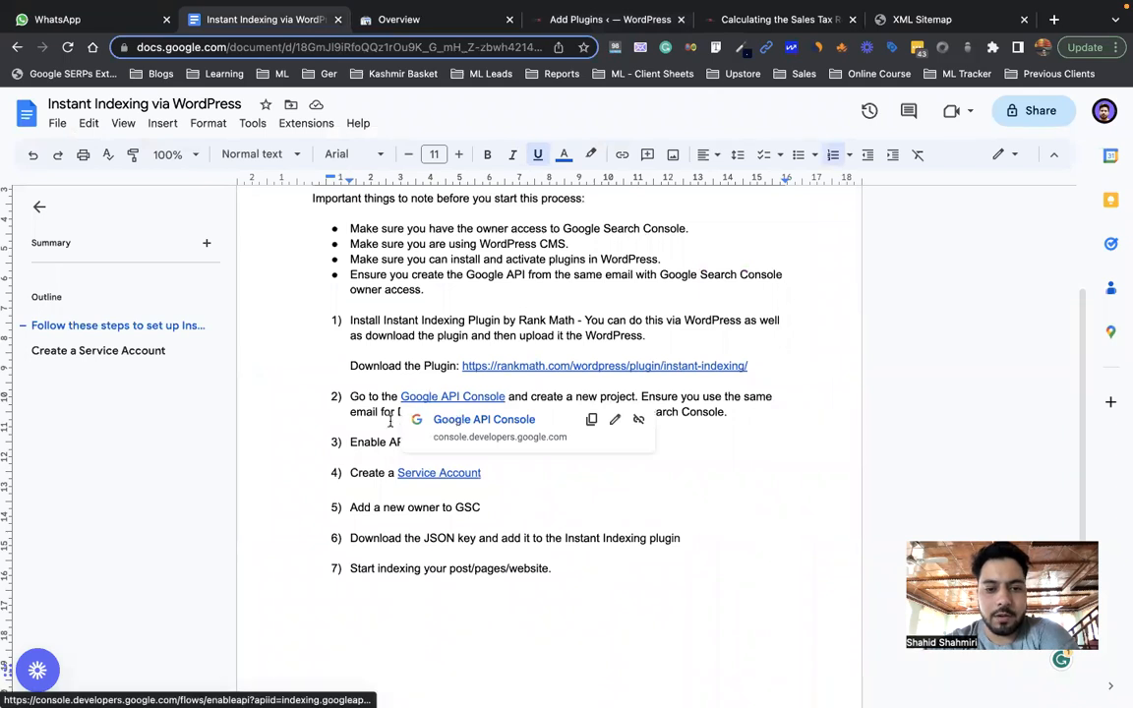
scroll(324, 423, up, 3)
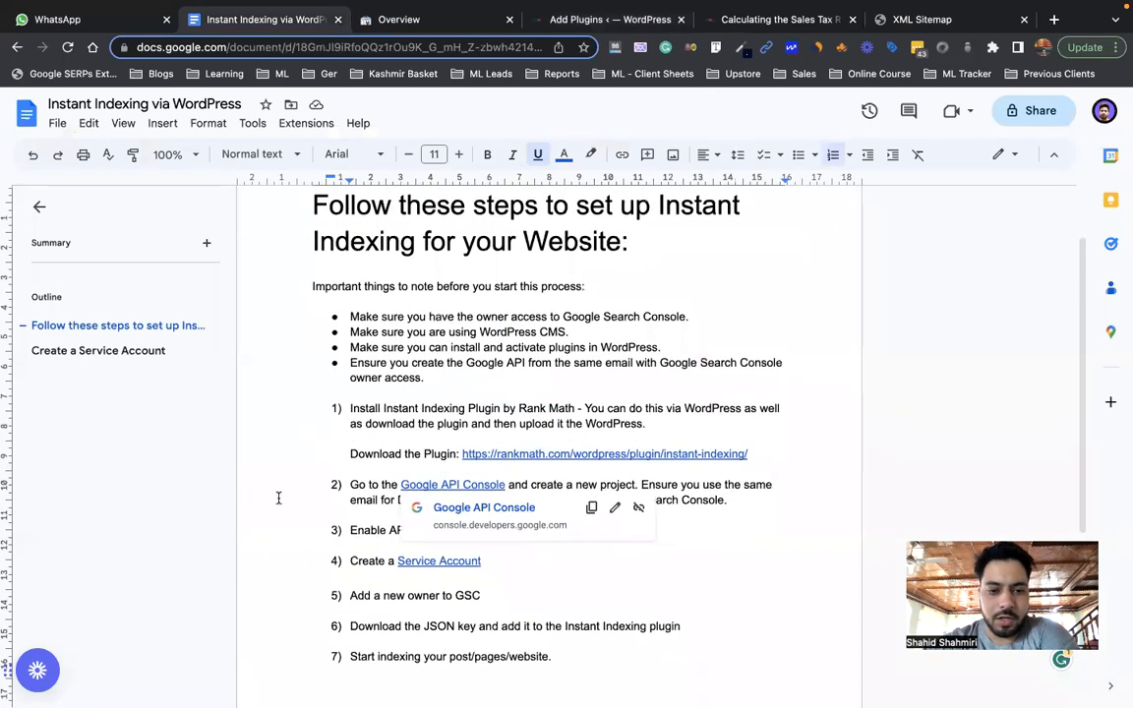
scroll(278, 498, down, 2)
click(437, 434)
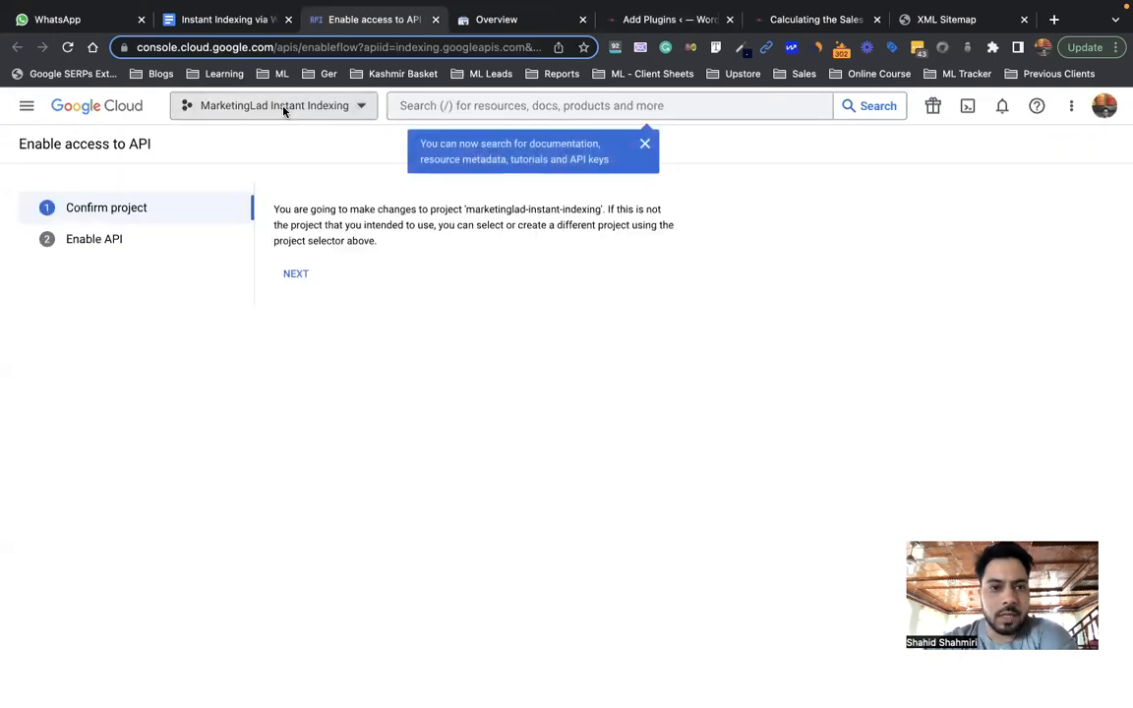
- Dismiss the project selector and switch Google Cloud to the account of the marketinglad.io organisation
click(283, 106)
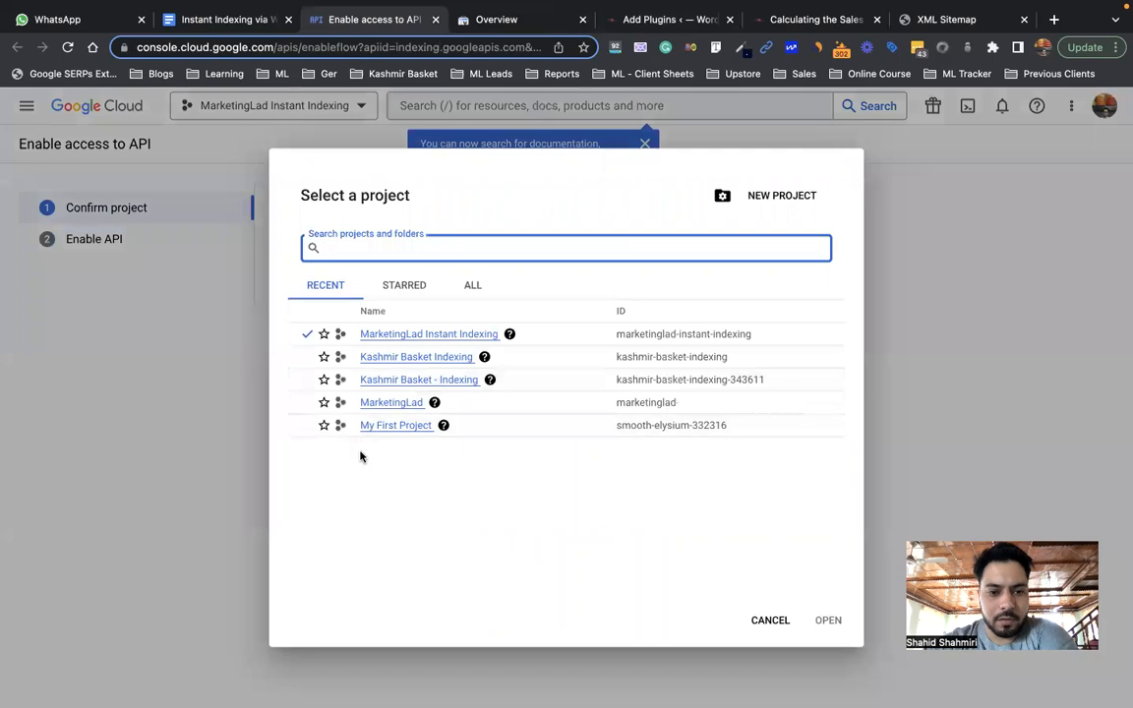
click(993, 167)
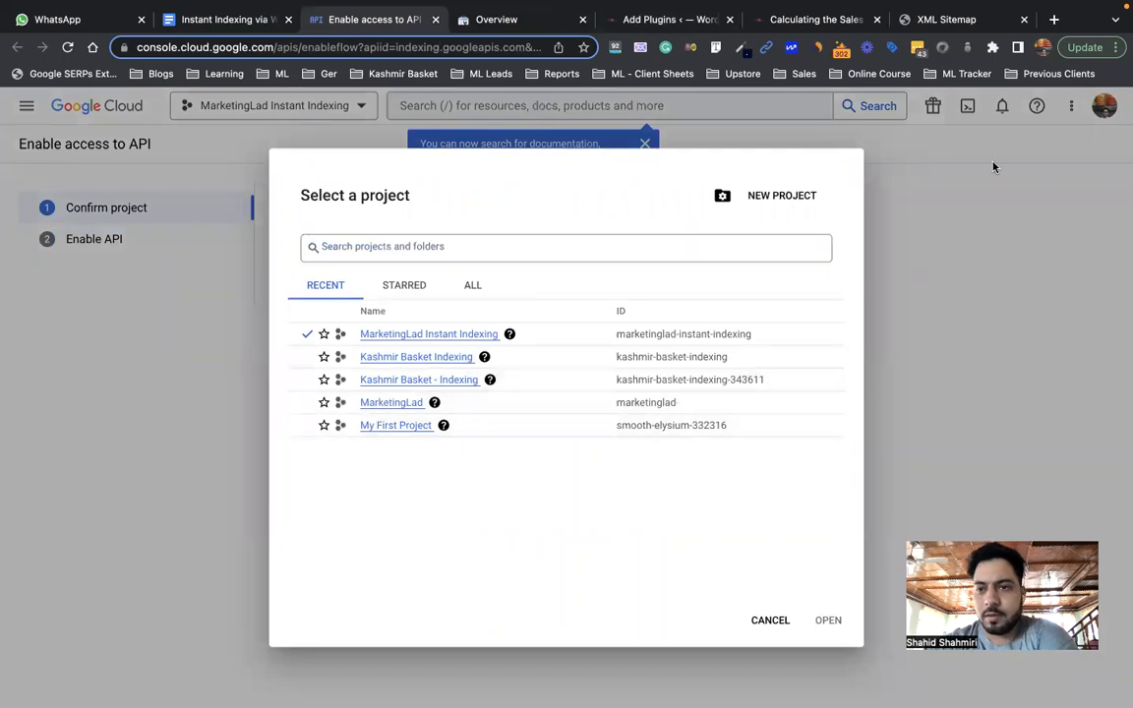
click(1103, 105)
scroll(990, 323, down, 1)
scroll(990, 322, down, 2)
click(981, 352)
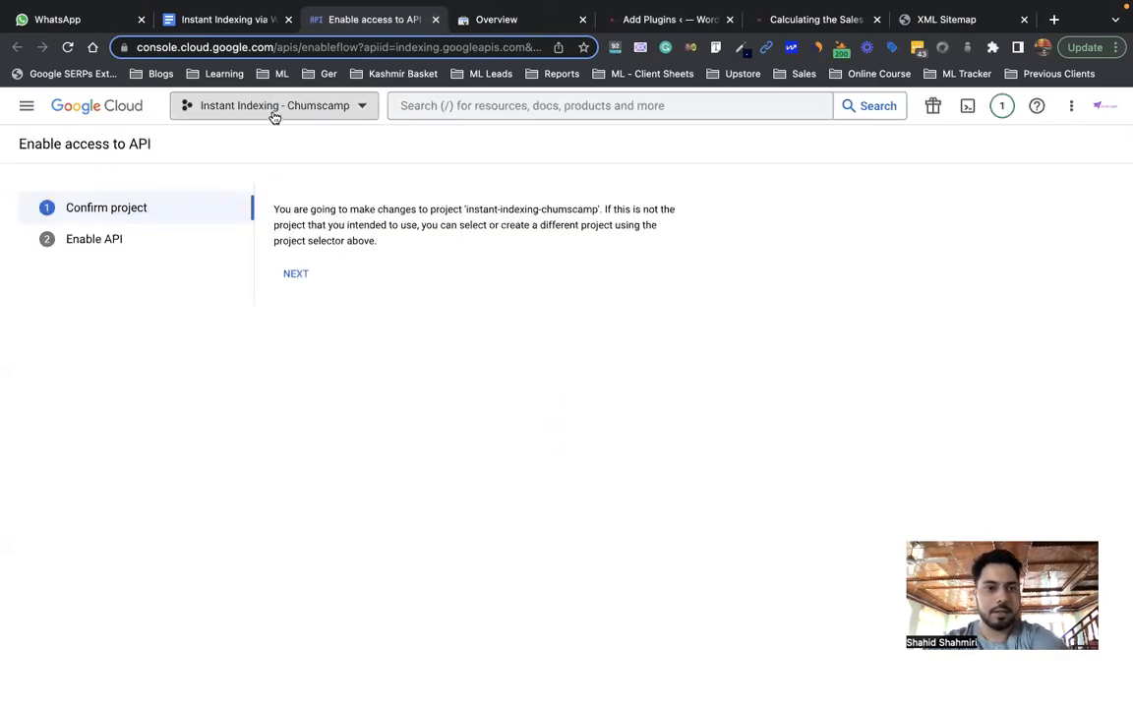
click(268, 109)
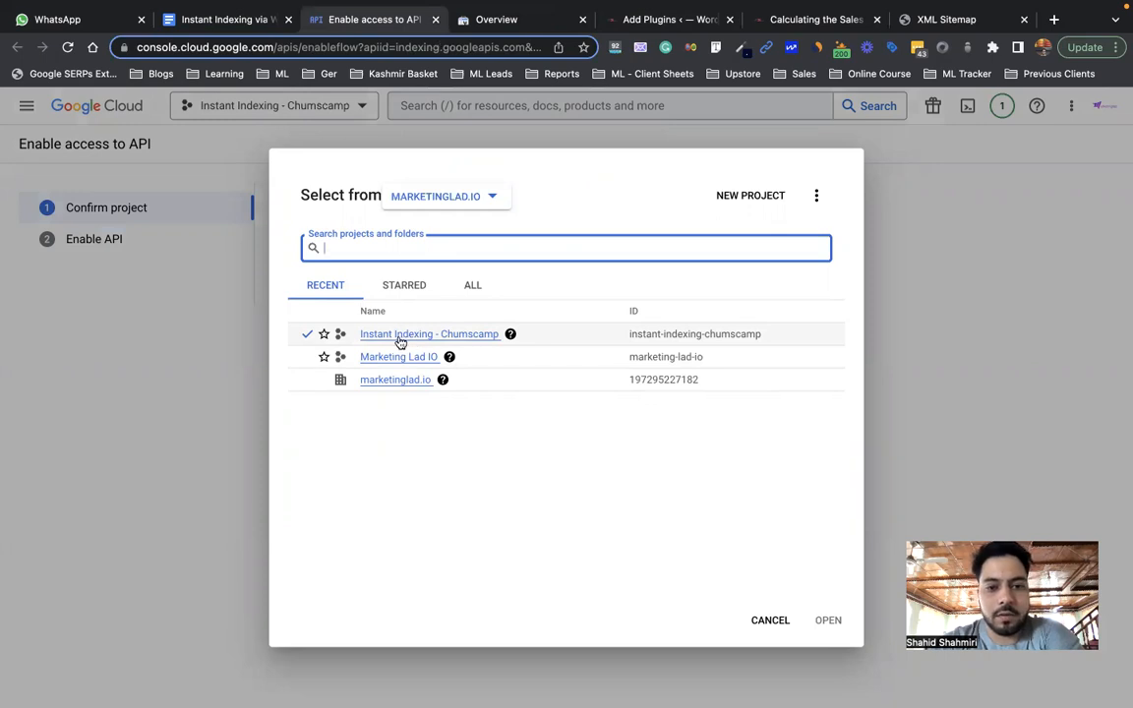
click(873, 513)
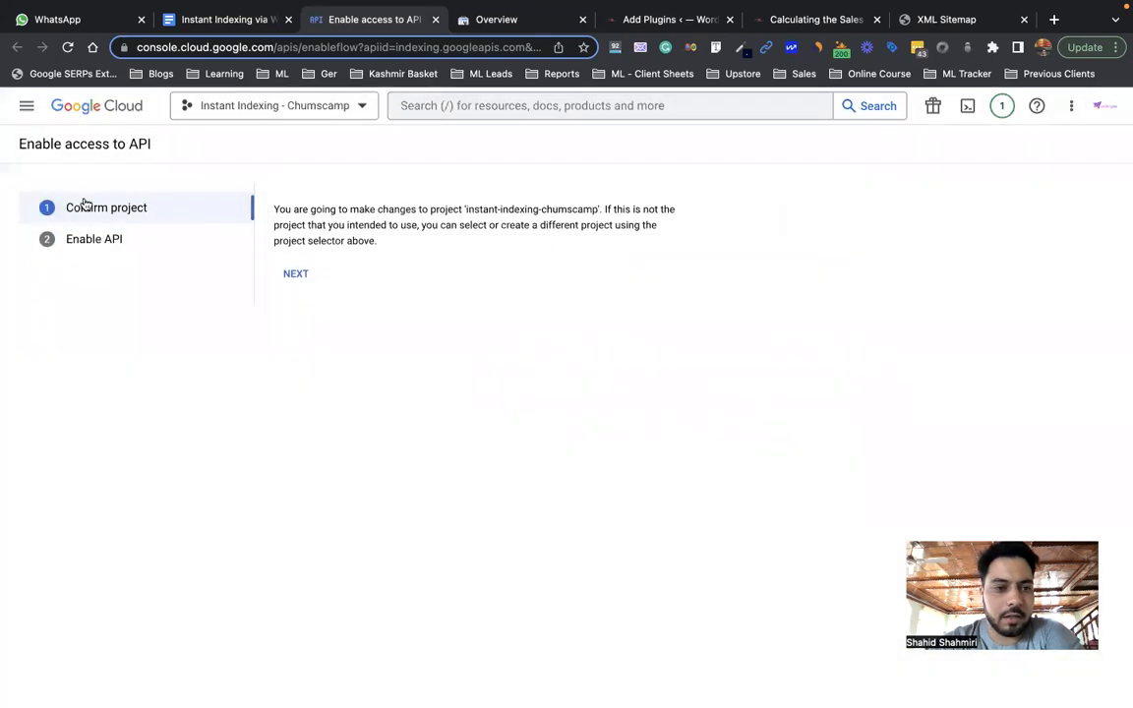
click(216, 17)
click(324, 17)
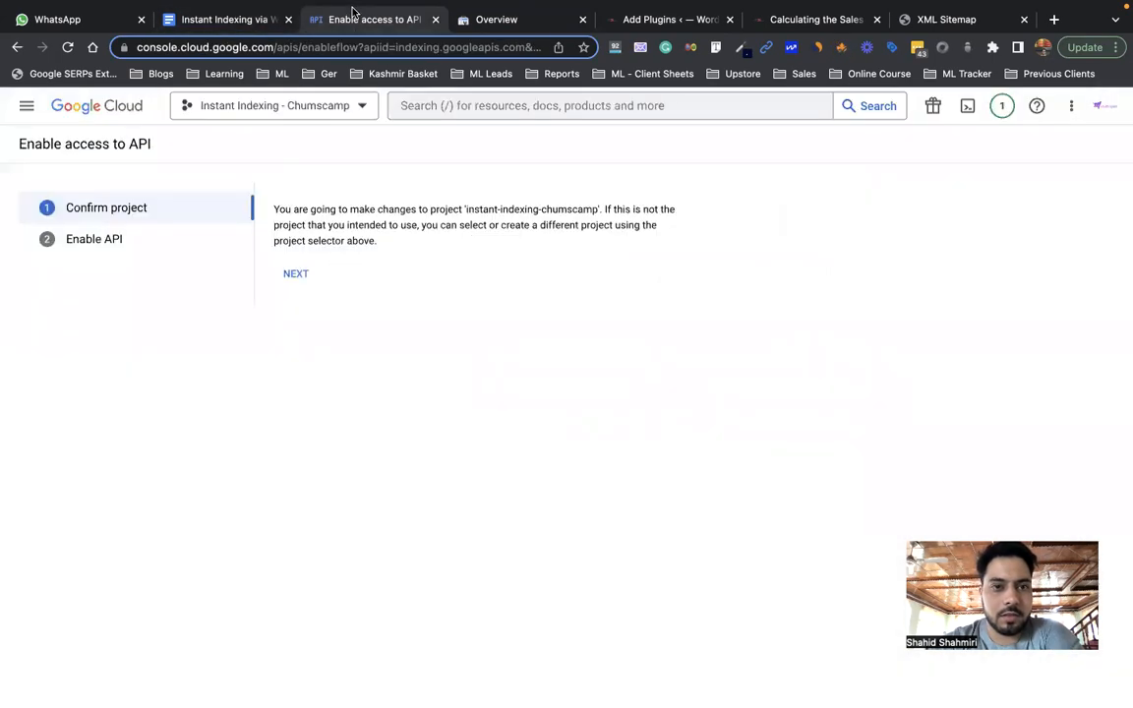
- Create a new Google Cloud project named "Instant Indexing - My Websites" in the marketinglad.io organisation
click(362, 107)
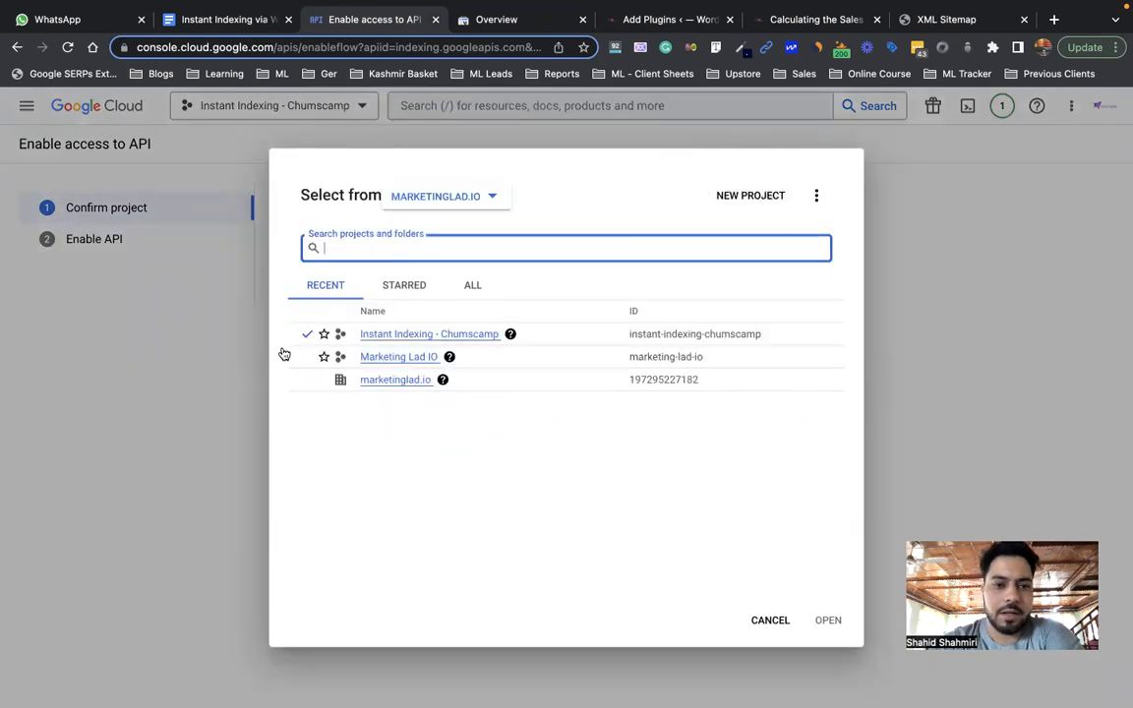
click(750, 197)
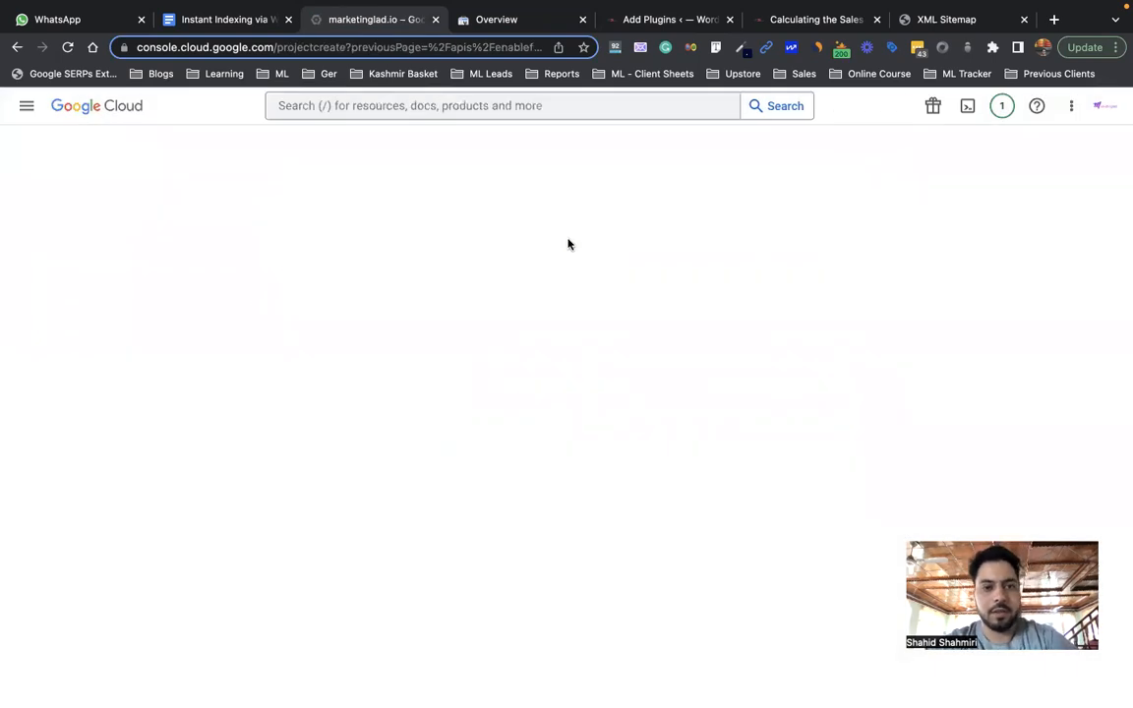
key(BackSpace)
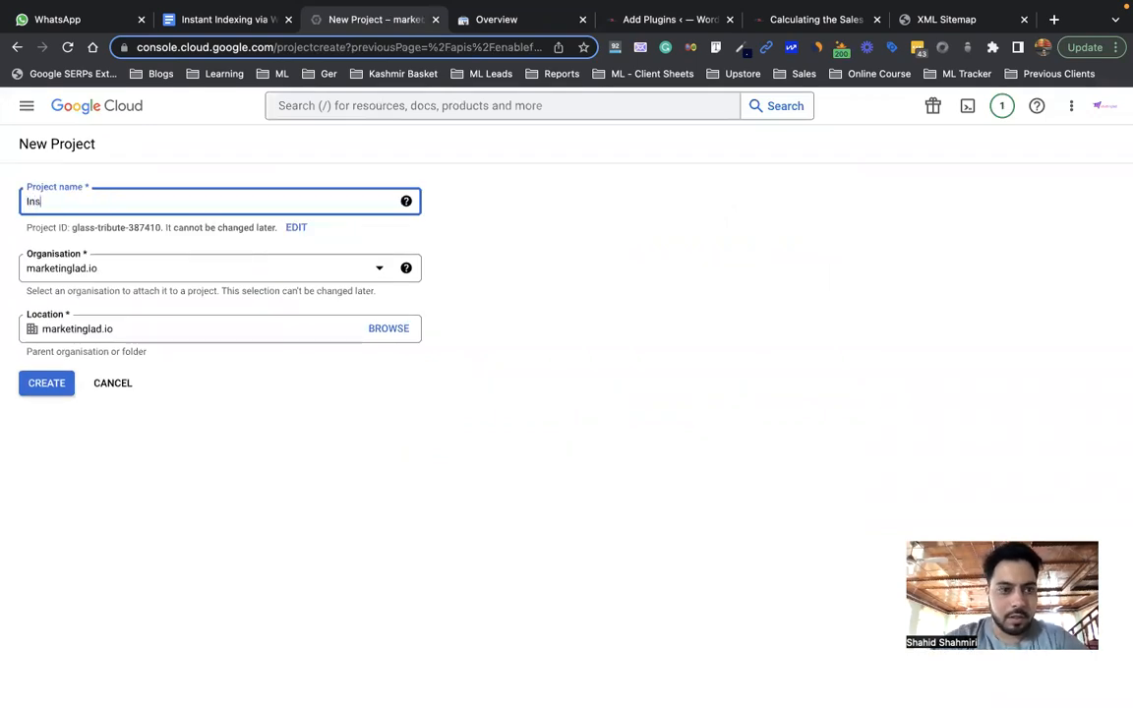
text(Instant Inde)
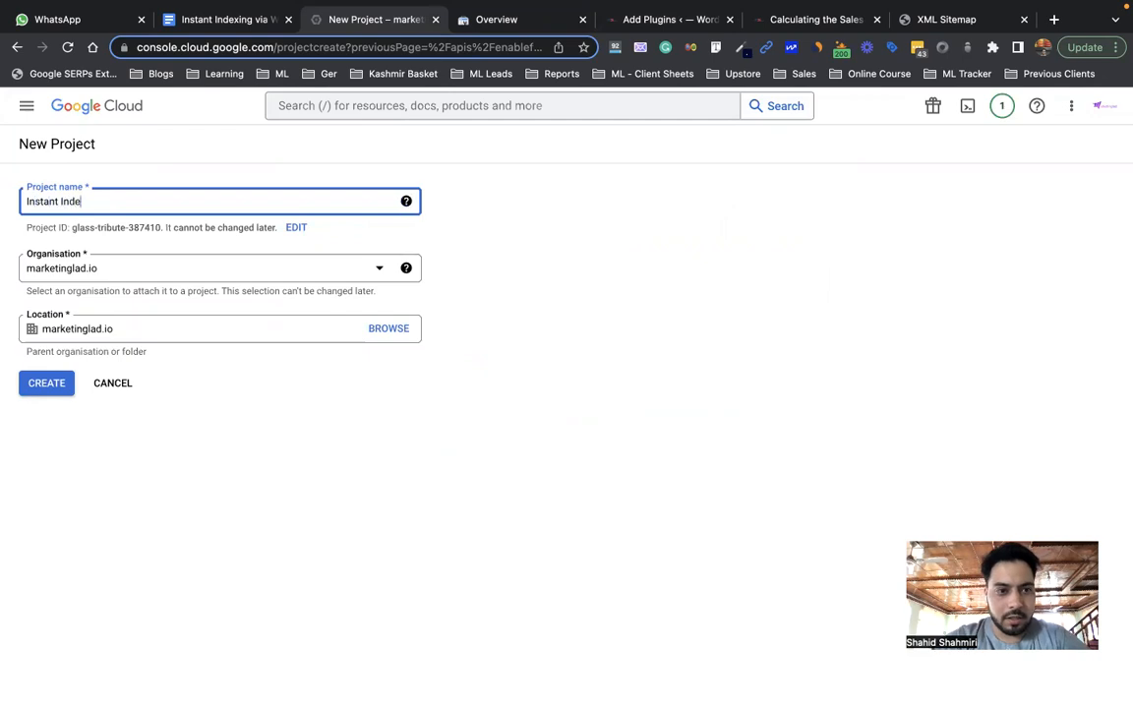
text(xing -)
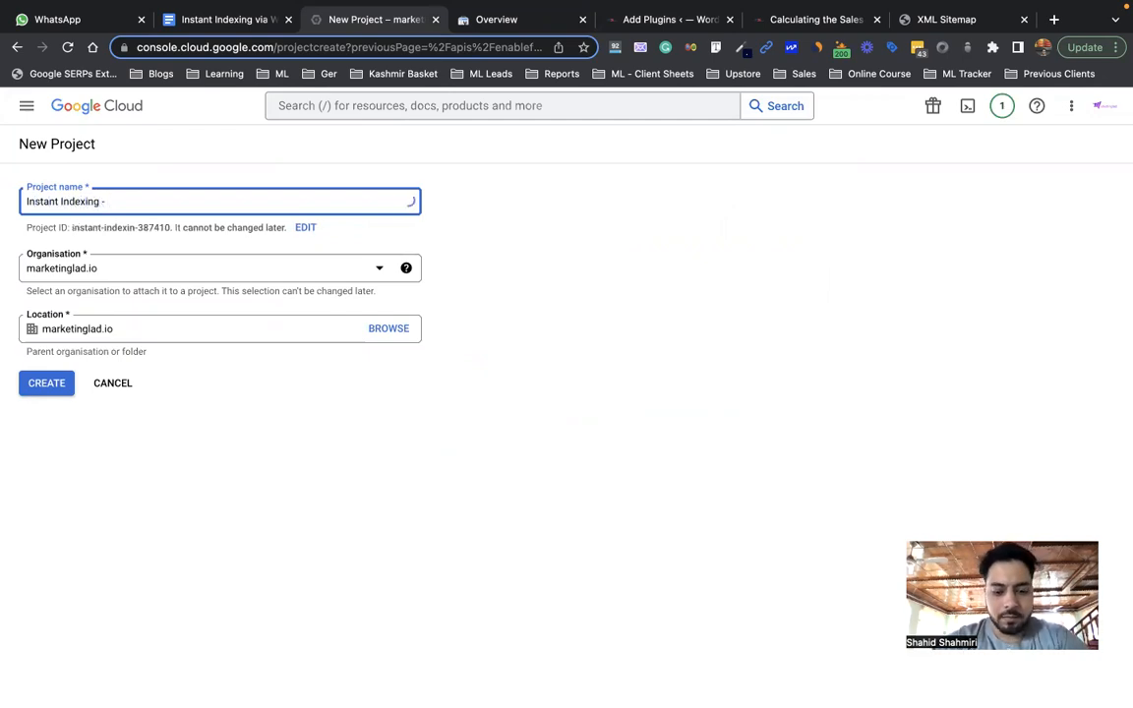
text( My Websites)
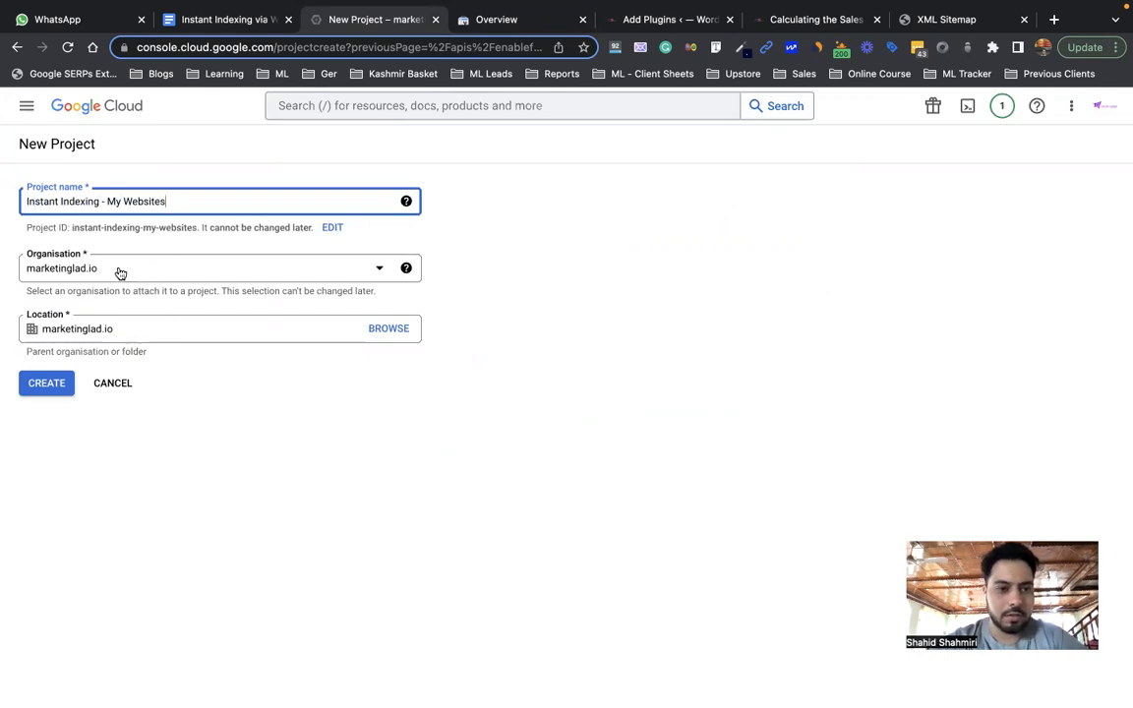
click(45, 386)
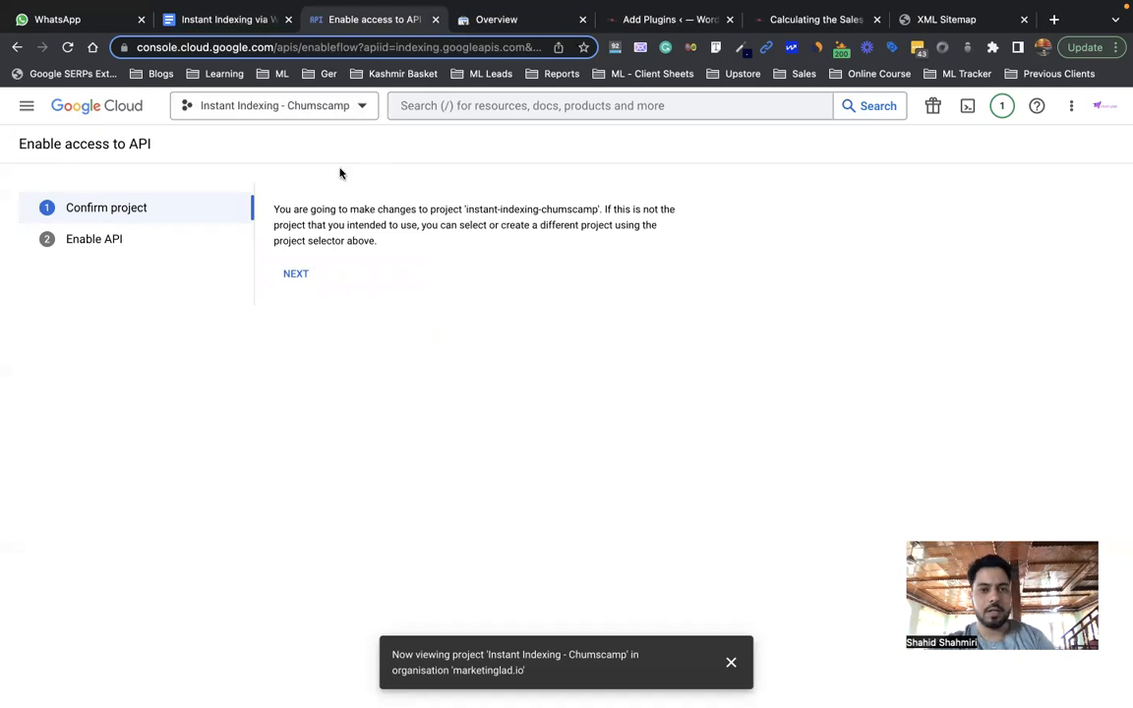
- Check the next instruction in the setup document and enable the Indexing API for the Instant Indexing - Chumscamp project
click(213, 22)
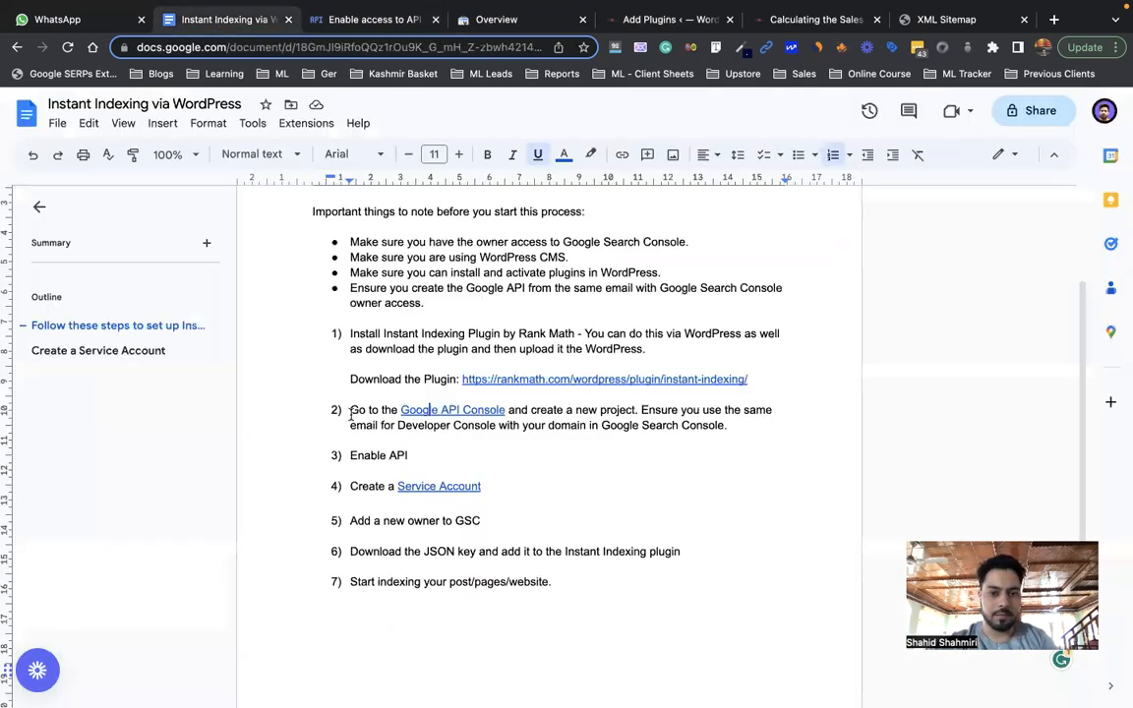
scroll(351, 414, down, 1)
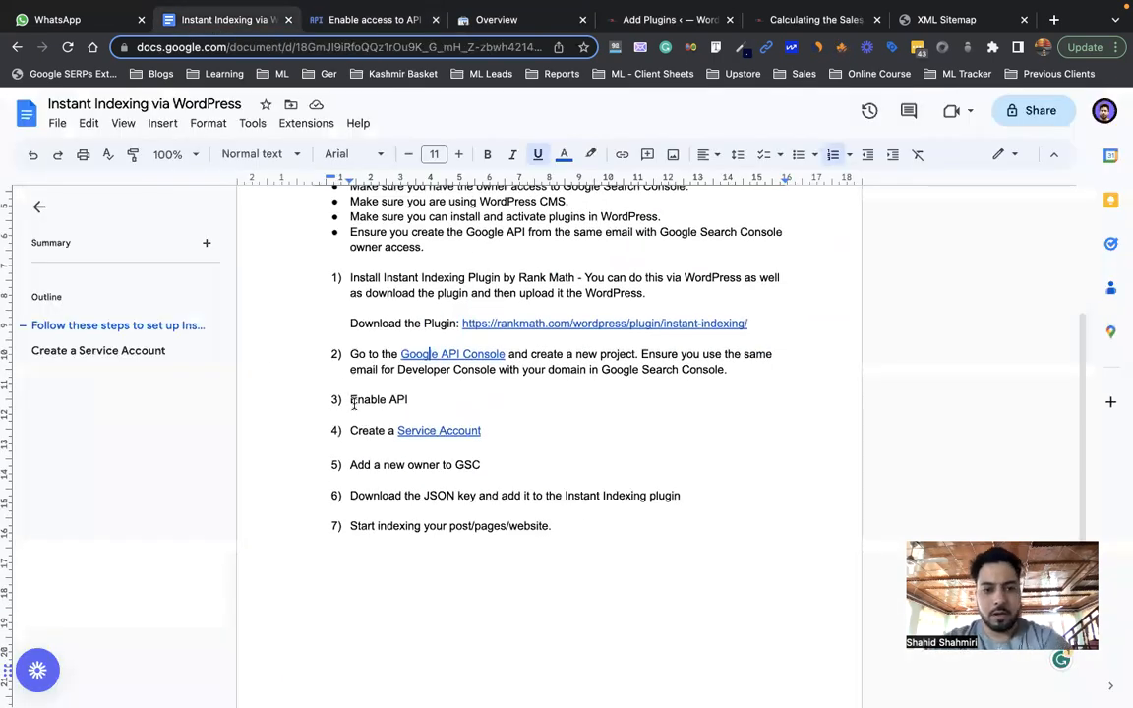
click(374, 21)
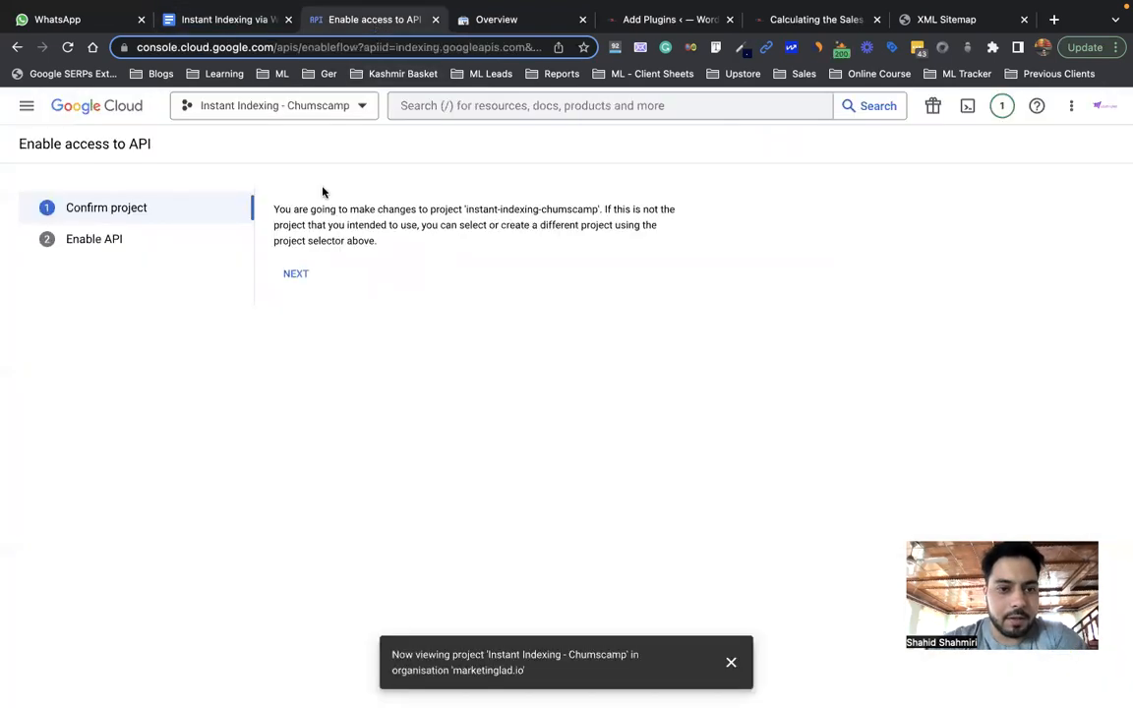
click(294, 275)
click(302, 246)
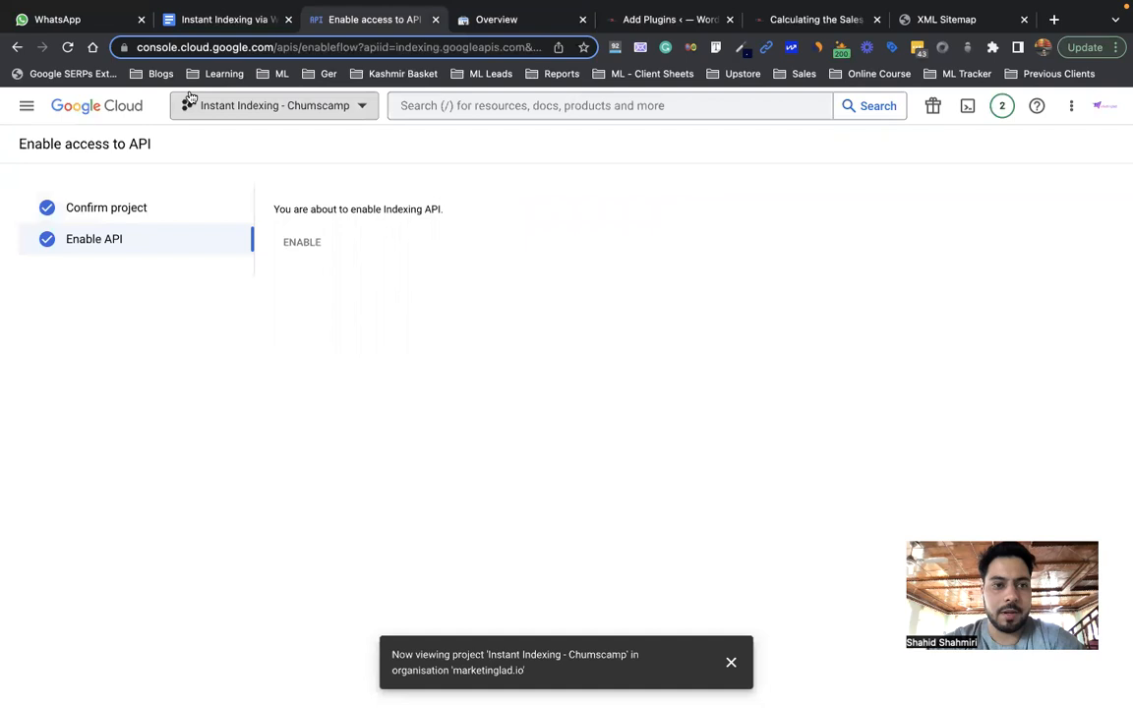
- Open the Service Account link from the fourth instruction of the setup document, and return to the document
click(216, 20)
scroll(398, 366, down, 2)
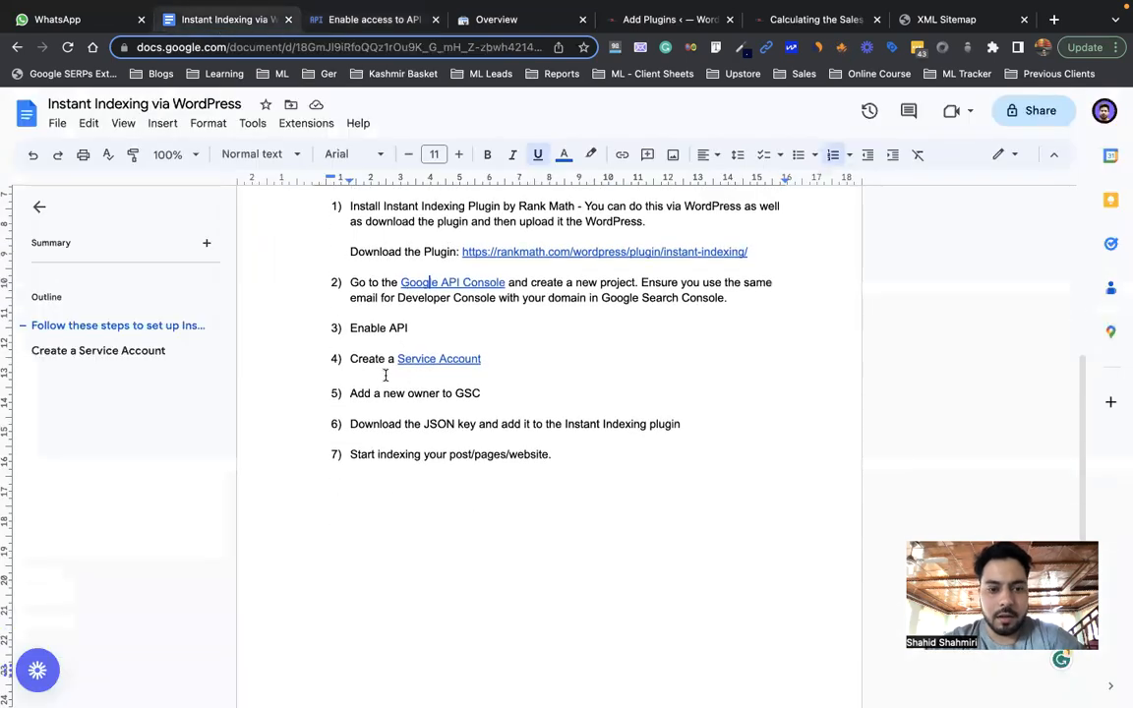
click(424, 363)
click(452, 382)
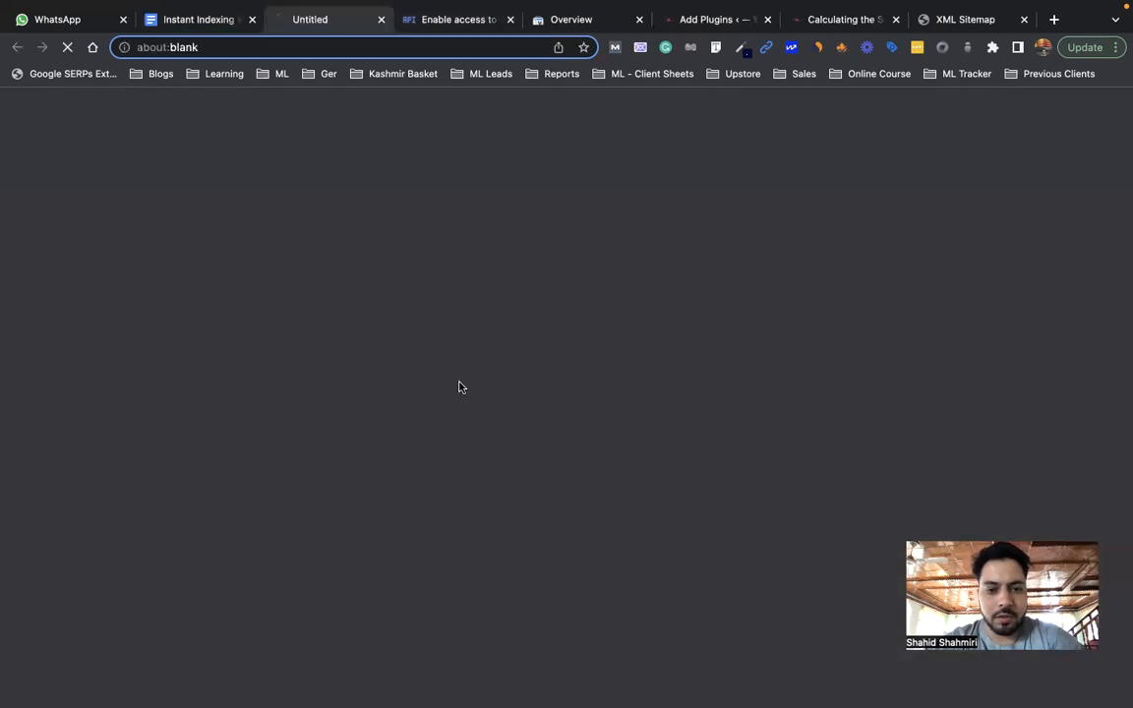
click(227, 22)
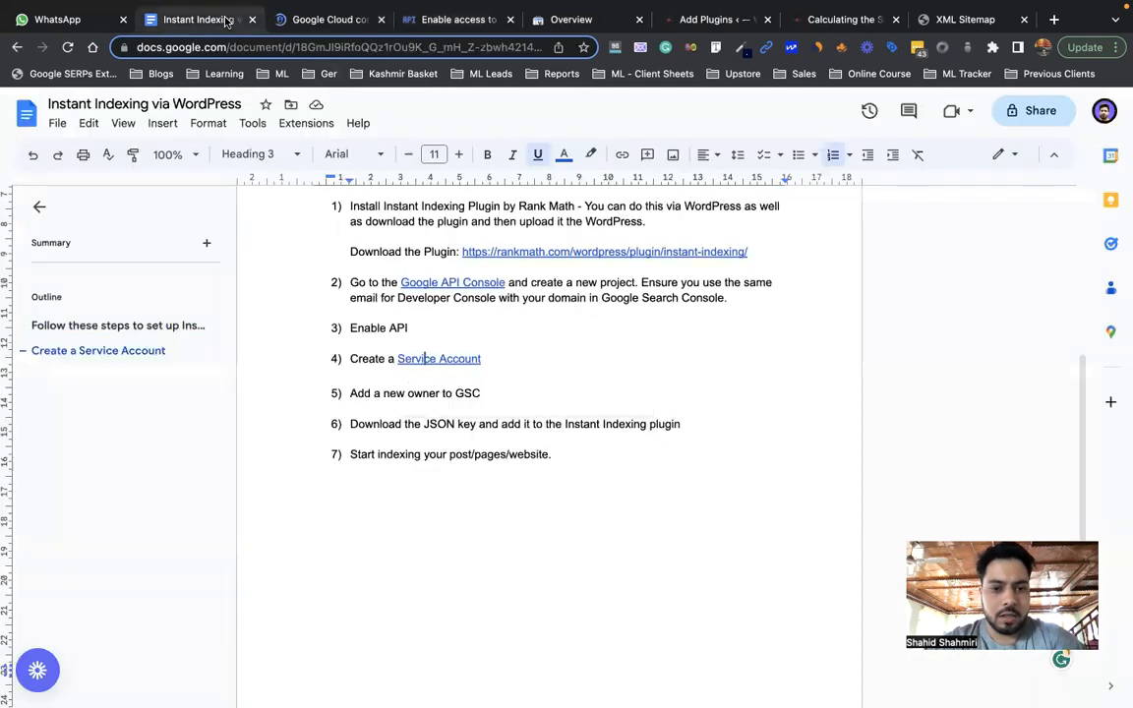
- Open the service accounts page in Google Cloud and switch it to the account of the marketinglad.io organisation
click(308, 19)
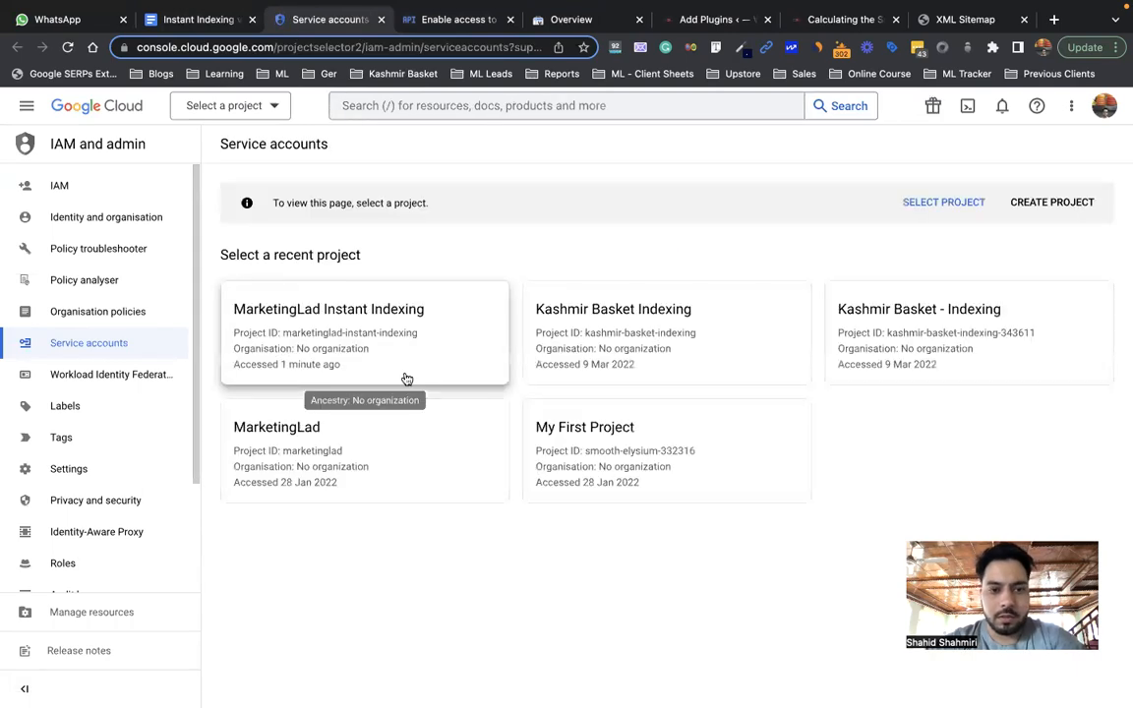
click(1102, 113)
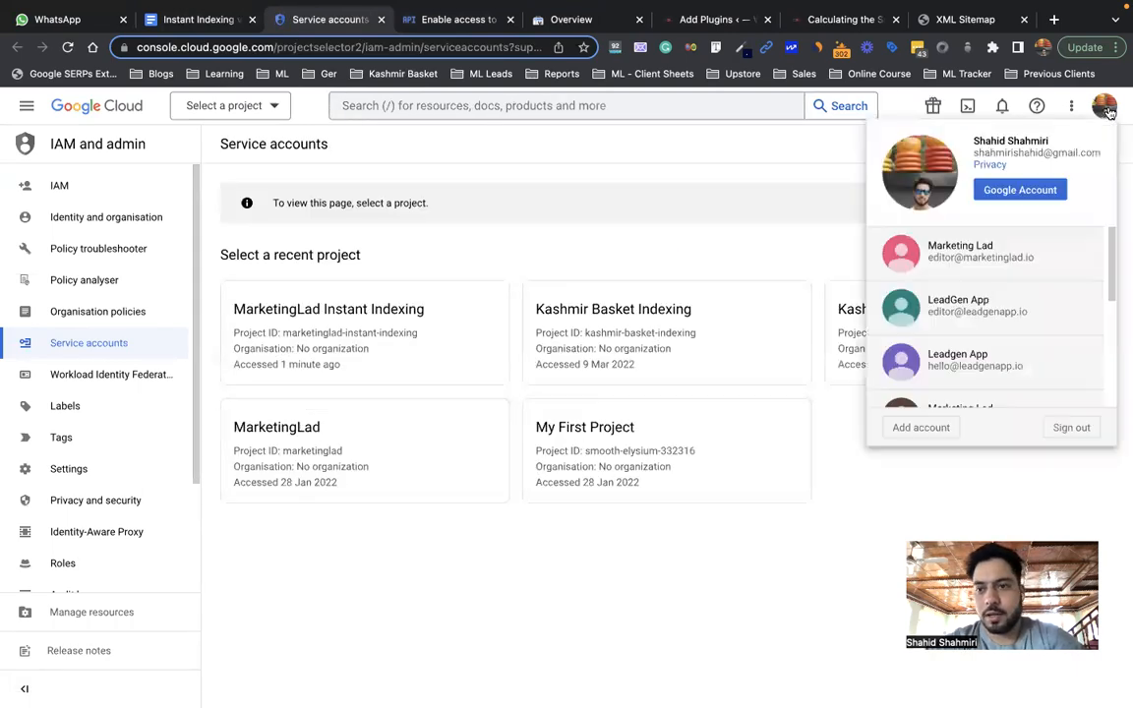
scroll(980, 334, down, 3)
click(981, 359)
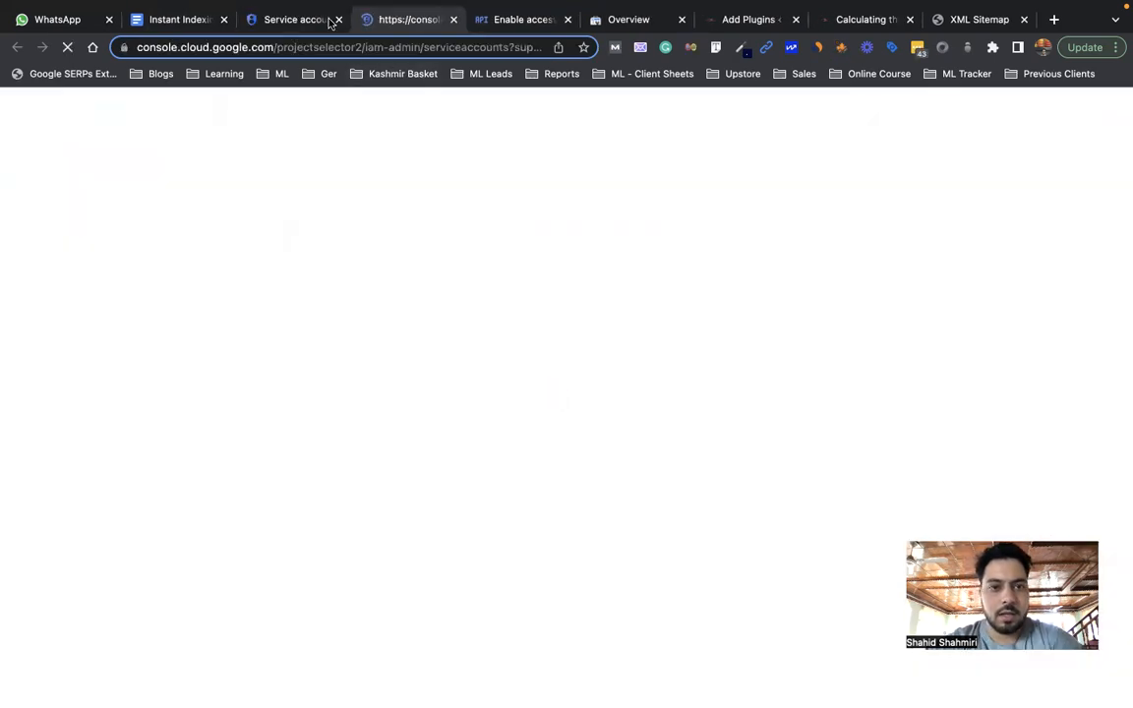
click(340, 19)
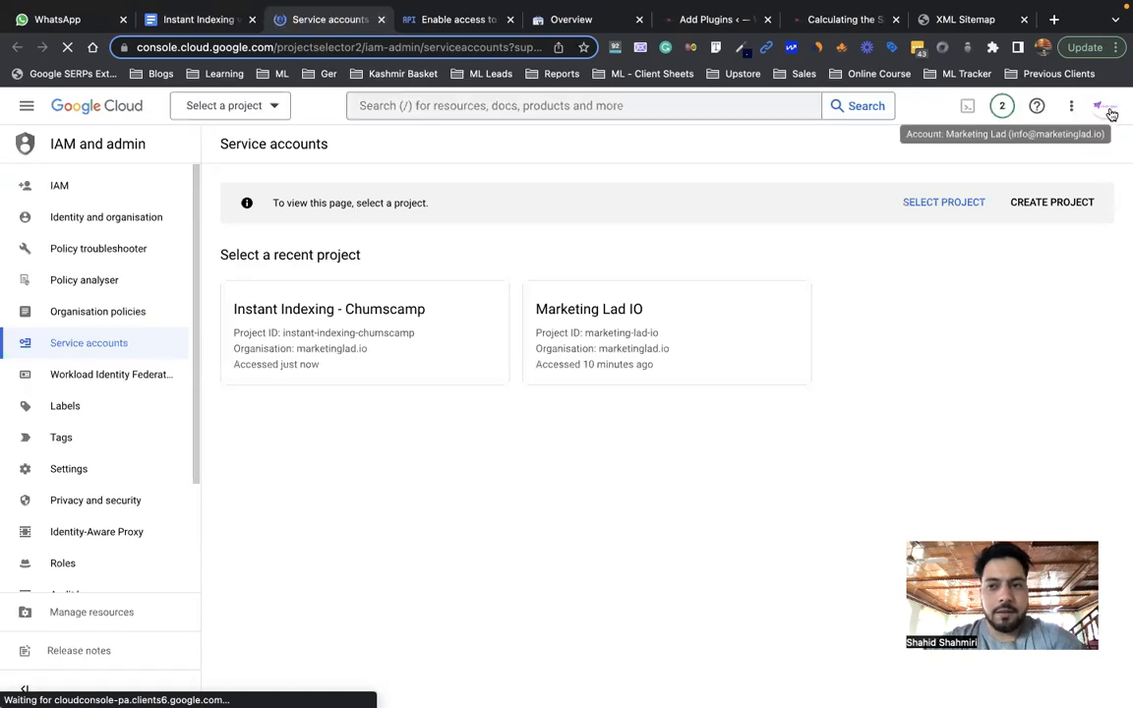
- Check which account Google Search Console uses for chumscamp.com, and open the Instant Indexing - Chumscamp project's service accounts
click(571, 20)
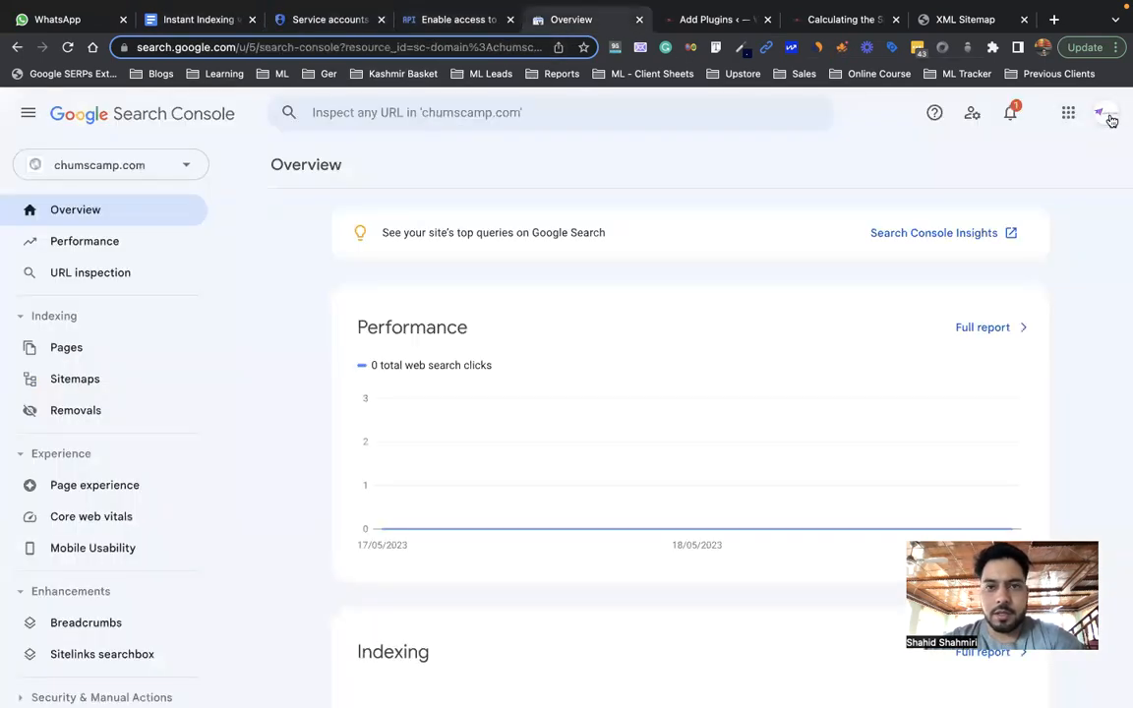
click(313, 21)
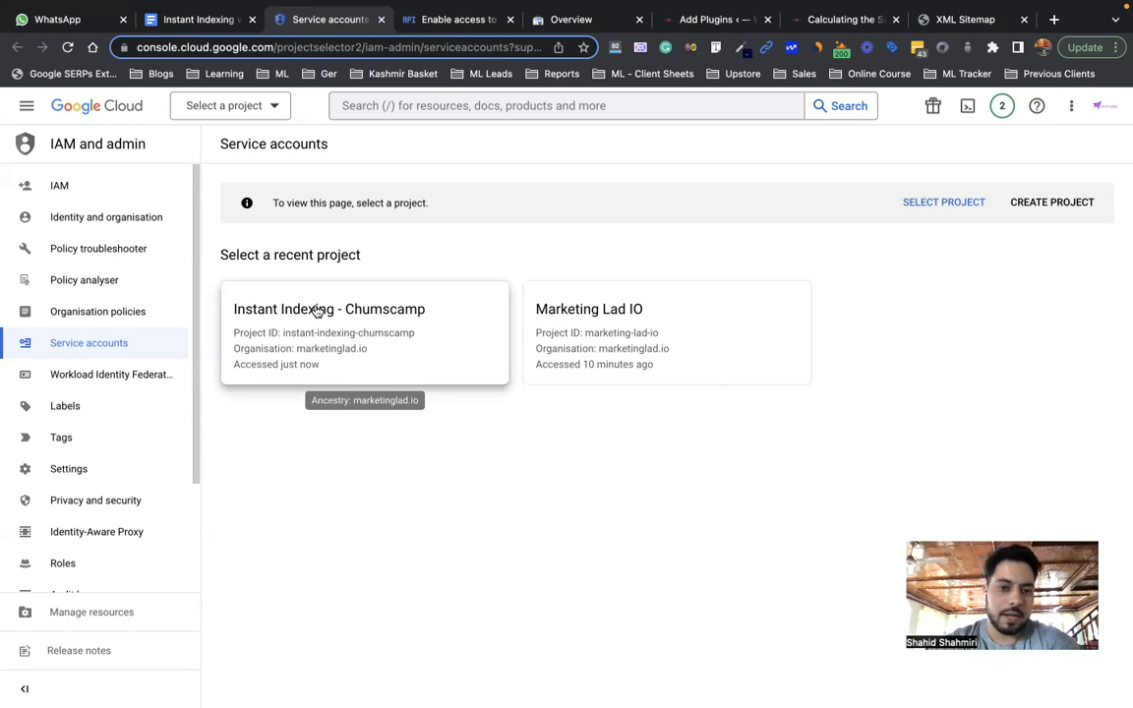
click(423, 351)
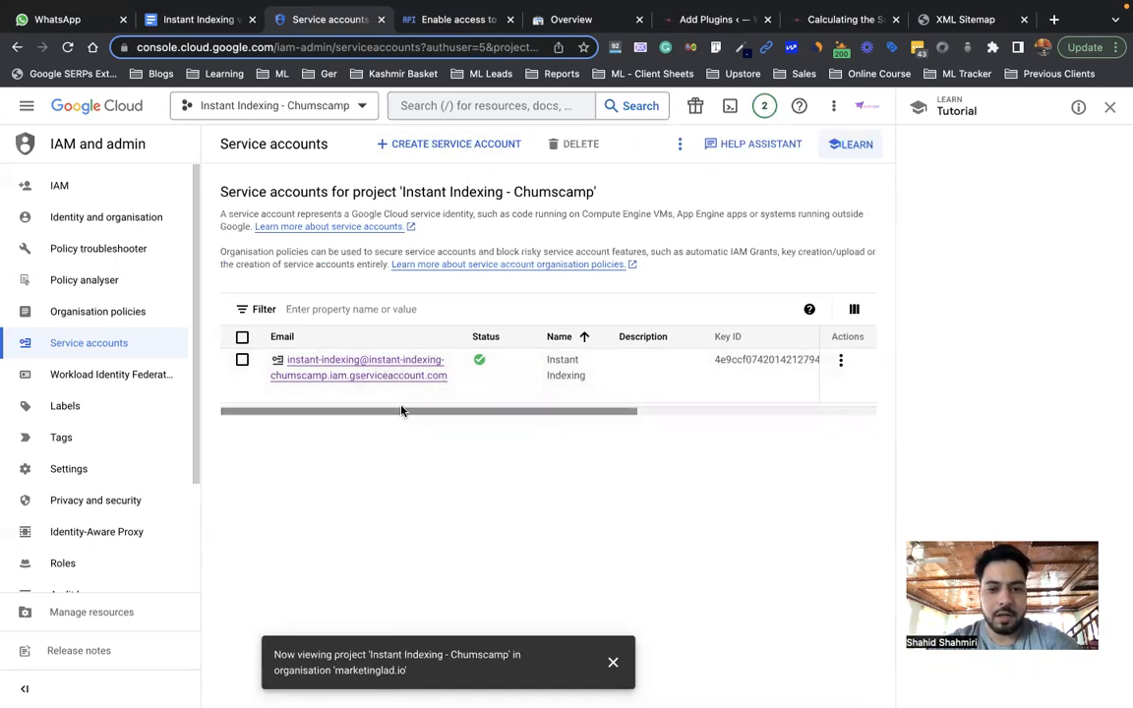
- Try to create a service account named "Instant Indexing" in the Instant Indexing - Chumscamp project, skipping the optional access grants
click(421, 147)
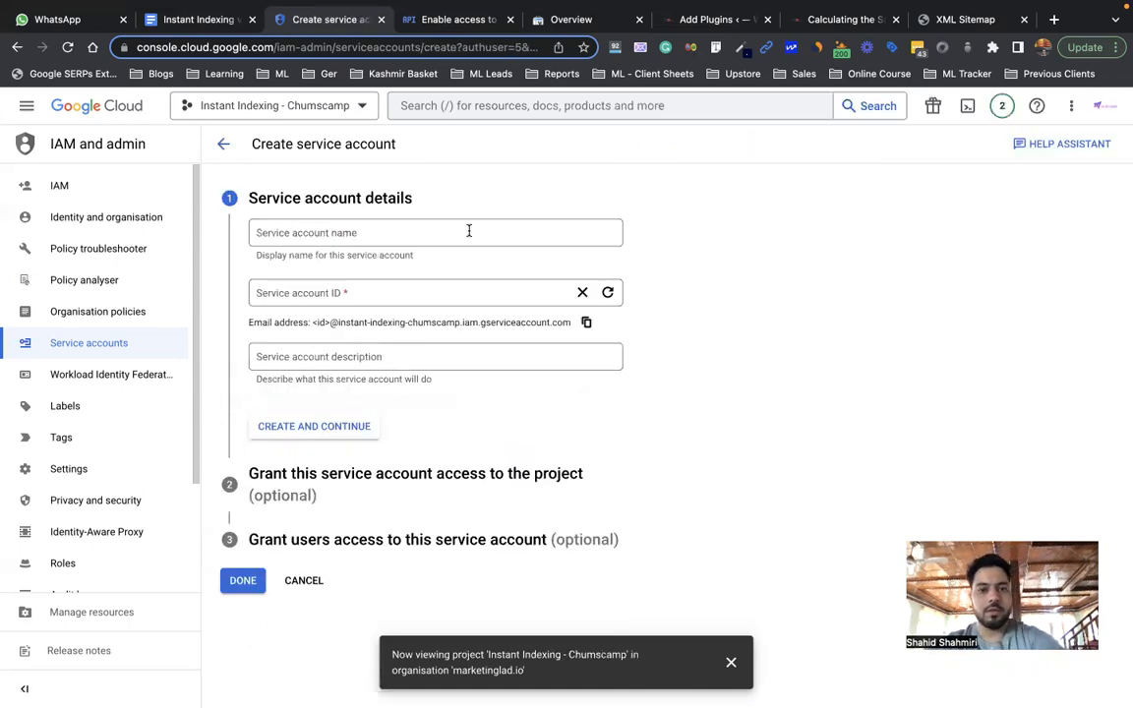
click(389, 235)
text(Instand)
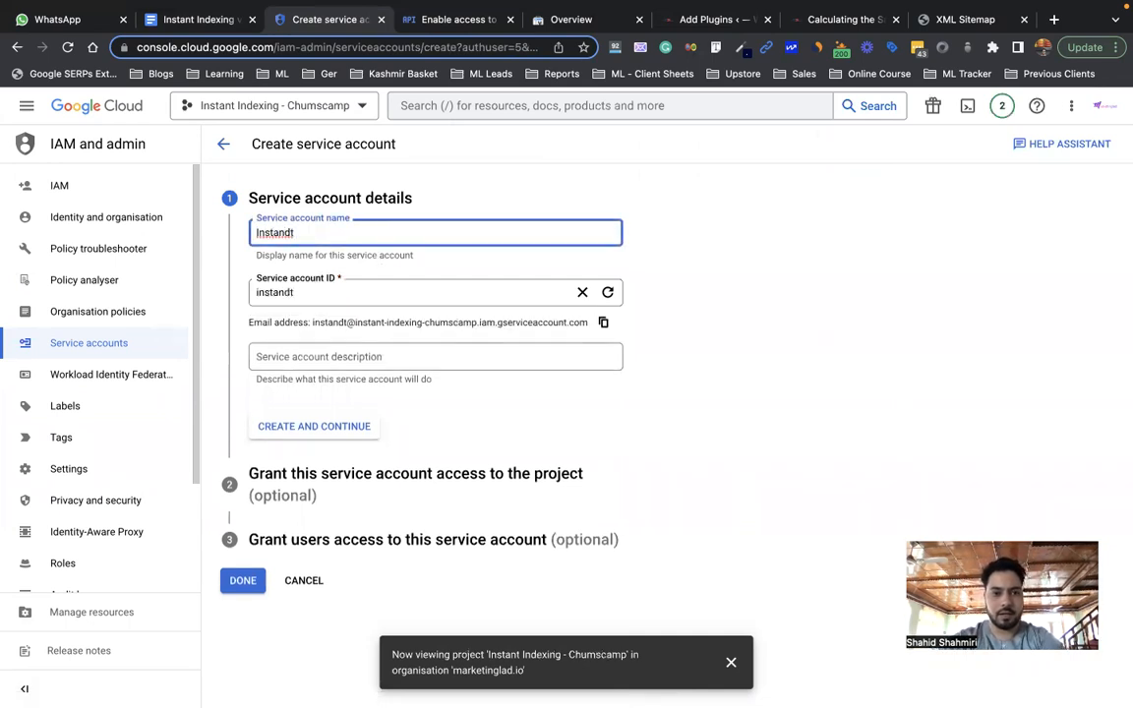
key(BackSpace)
text(t Inde)
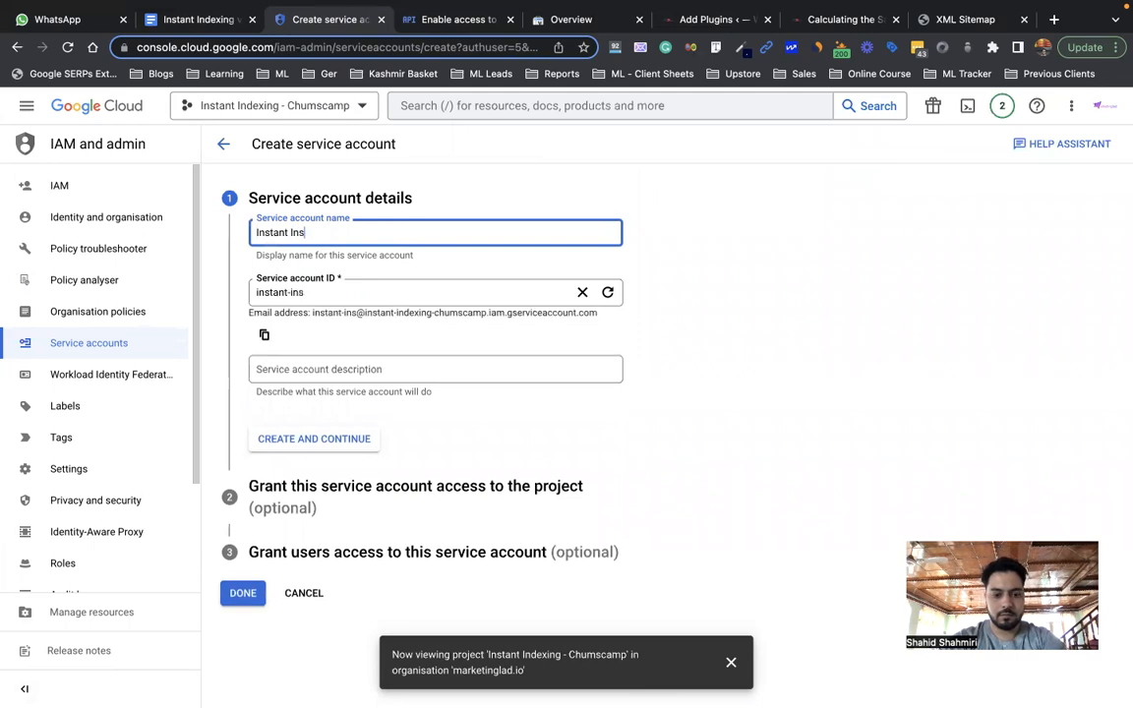
text(xing)
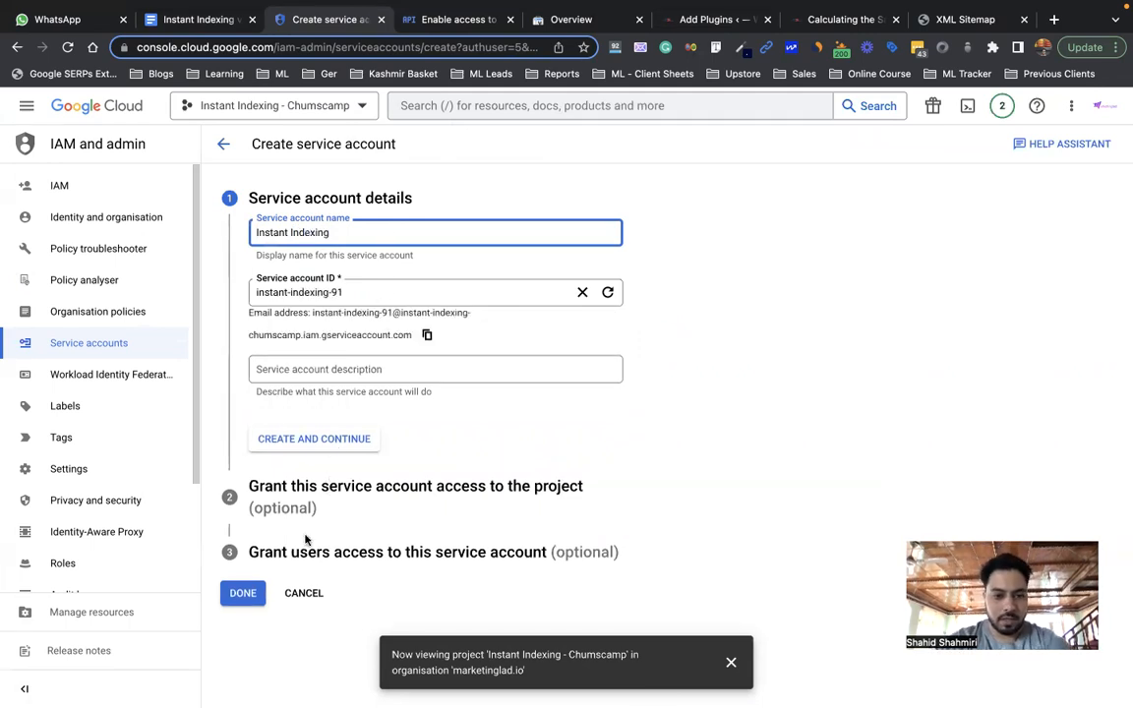
click(243, 595)
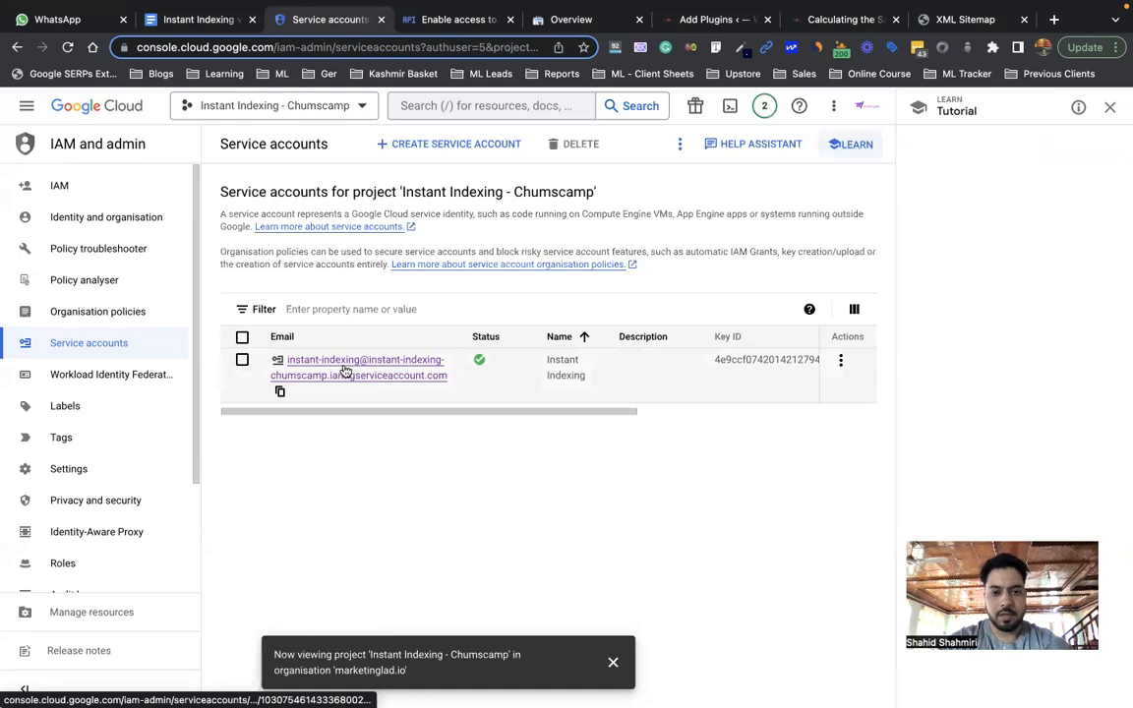
- Copy the existing service account's email address and open the users and permissions settings of chumscamp.com in Google Search Console
drag(455, 376, 332, 376)
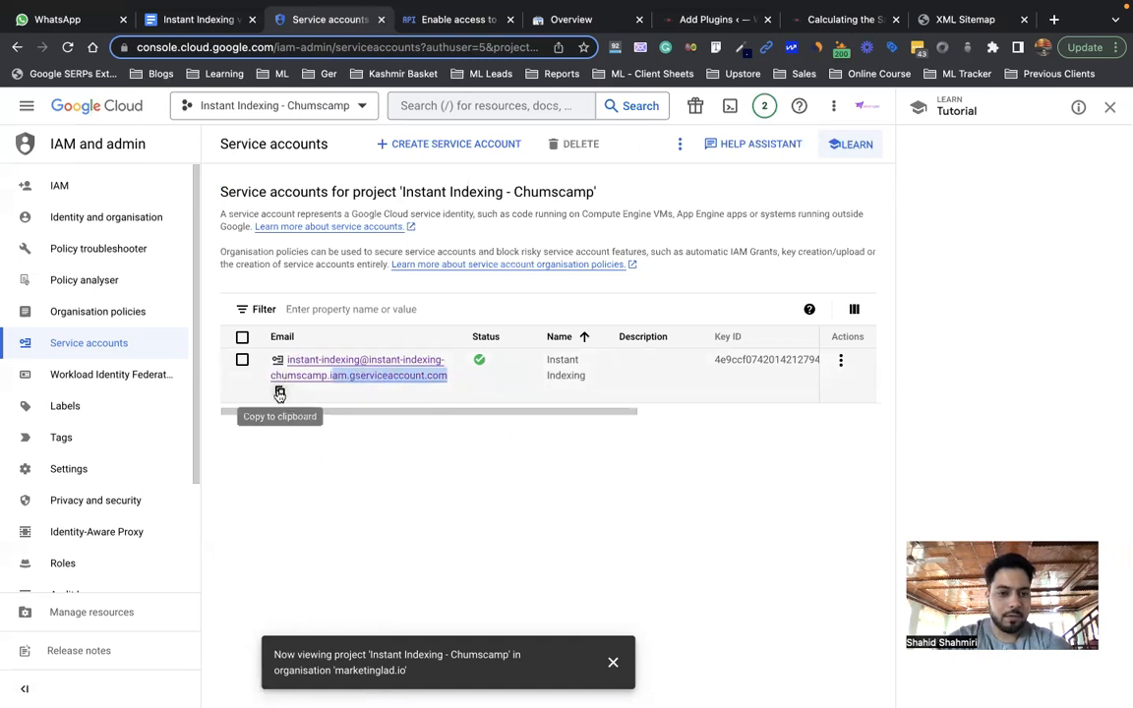
click(279, 393)
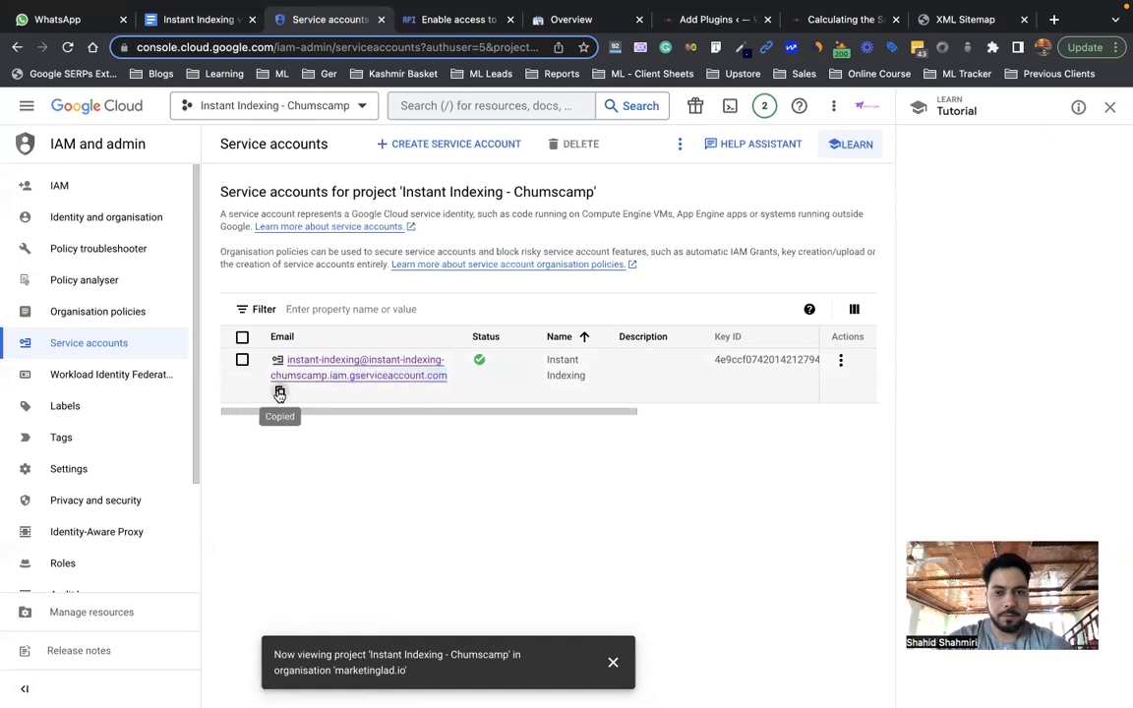
click(573, 22)
scroll(94, 397, down, 5)
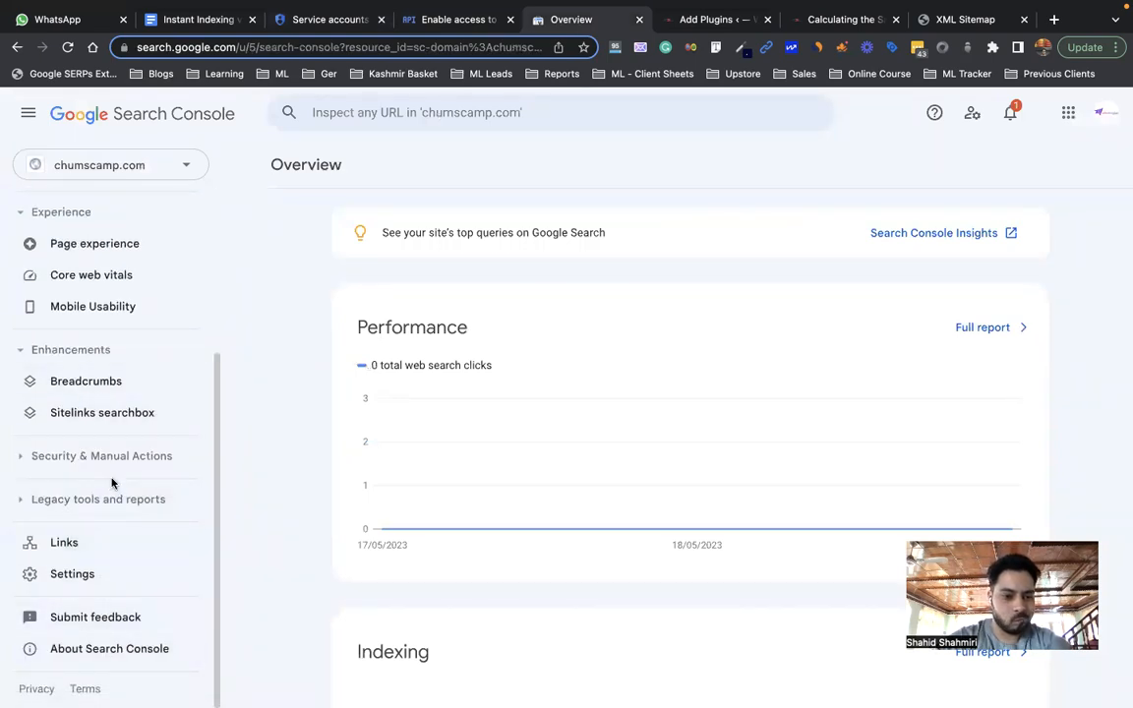
click(87, 575)
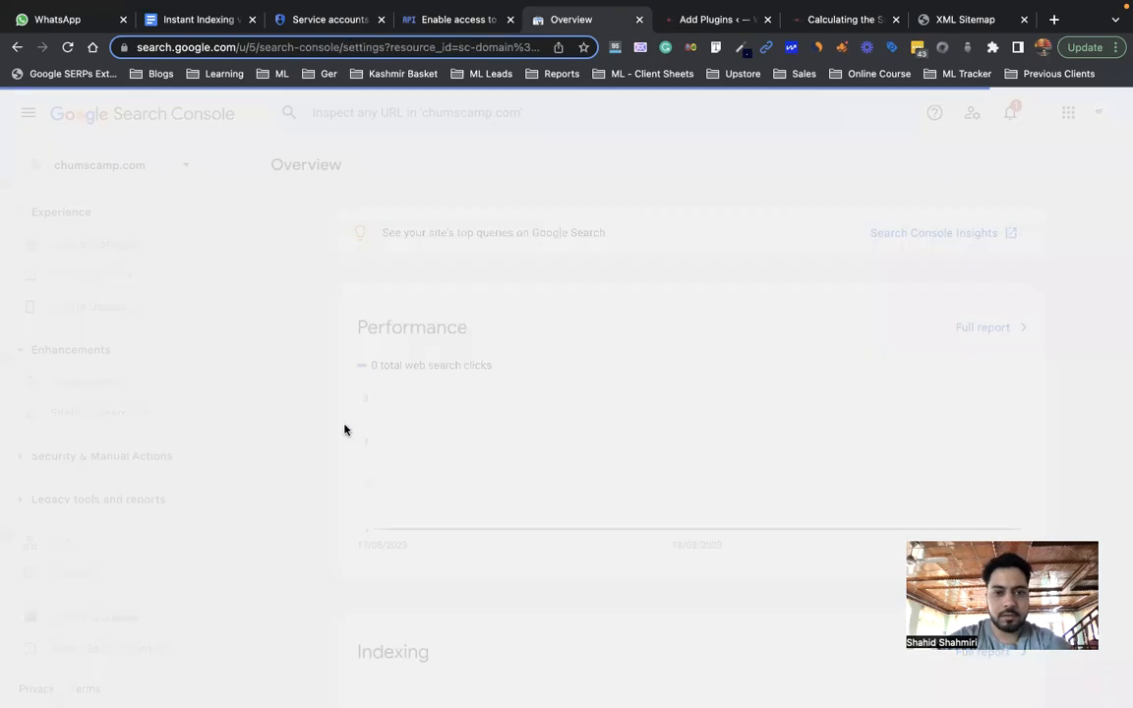
click(506, 314)
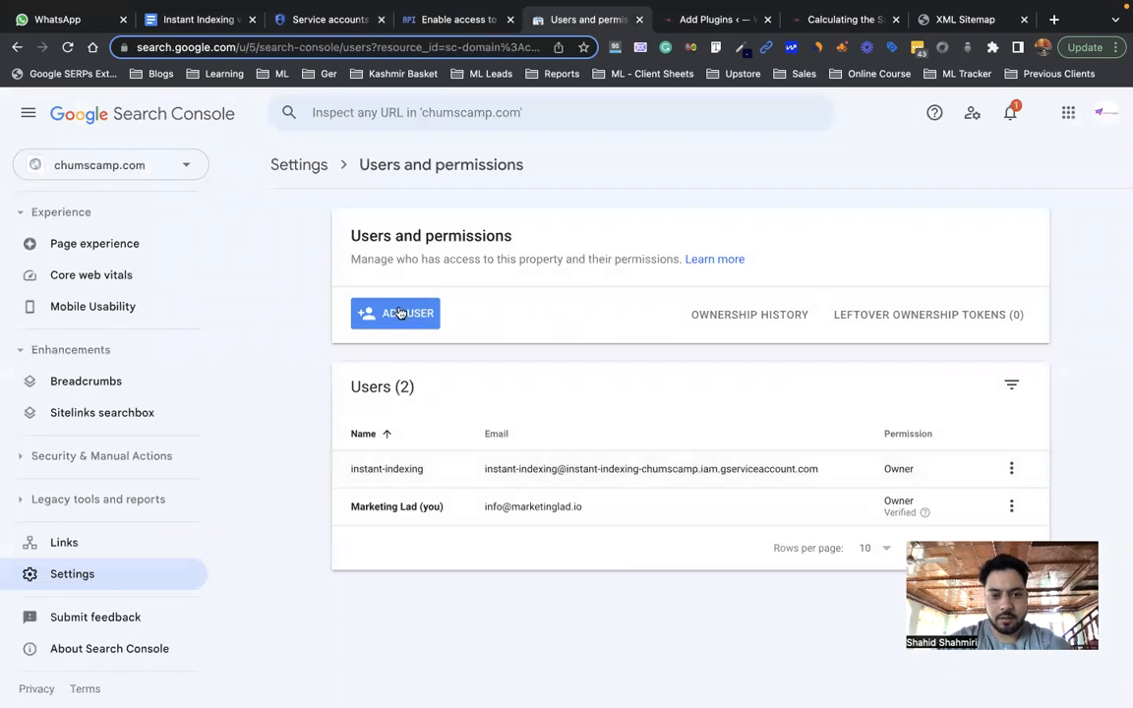
click(399, 314)
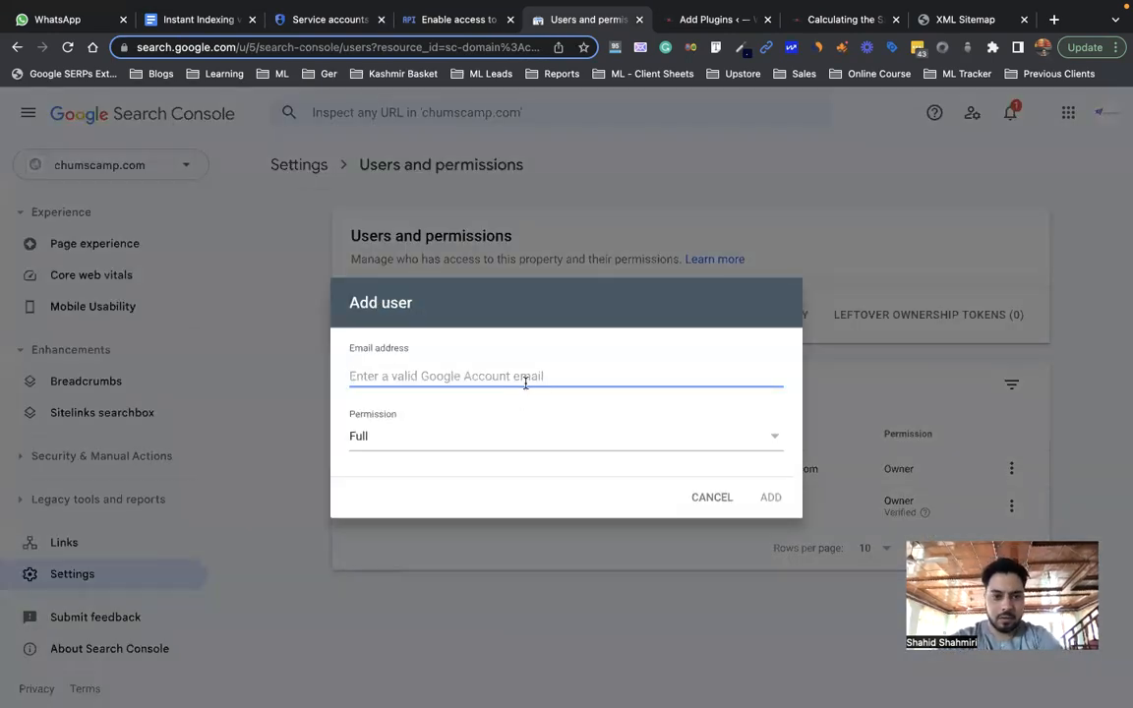
key(super+v)
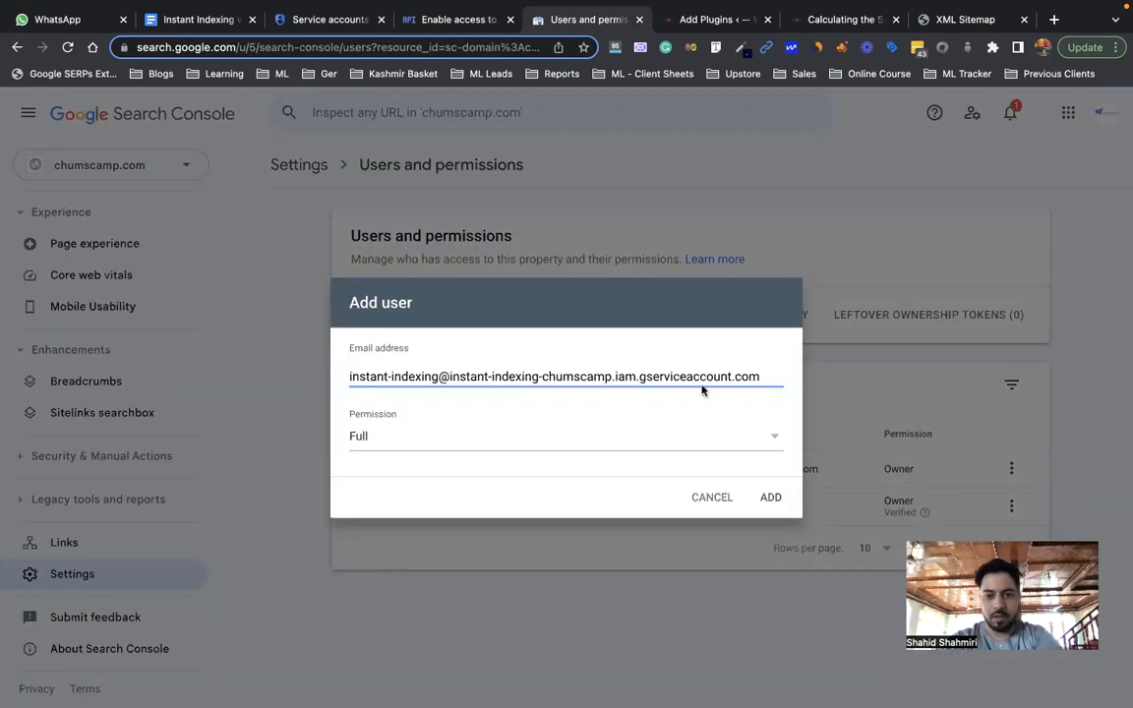
click(514, 444)
click(413, 411)
click(719, 497)
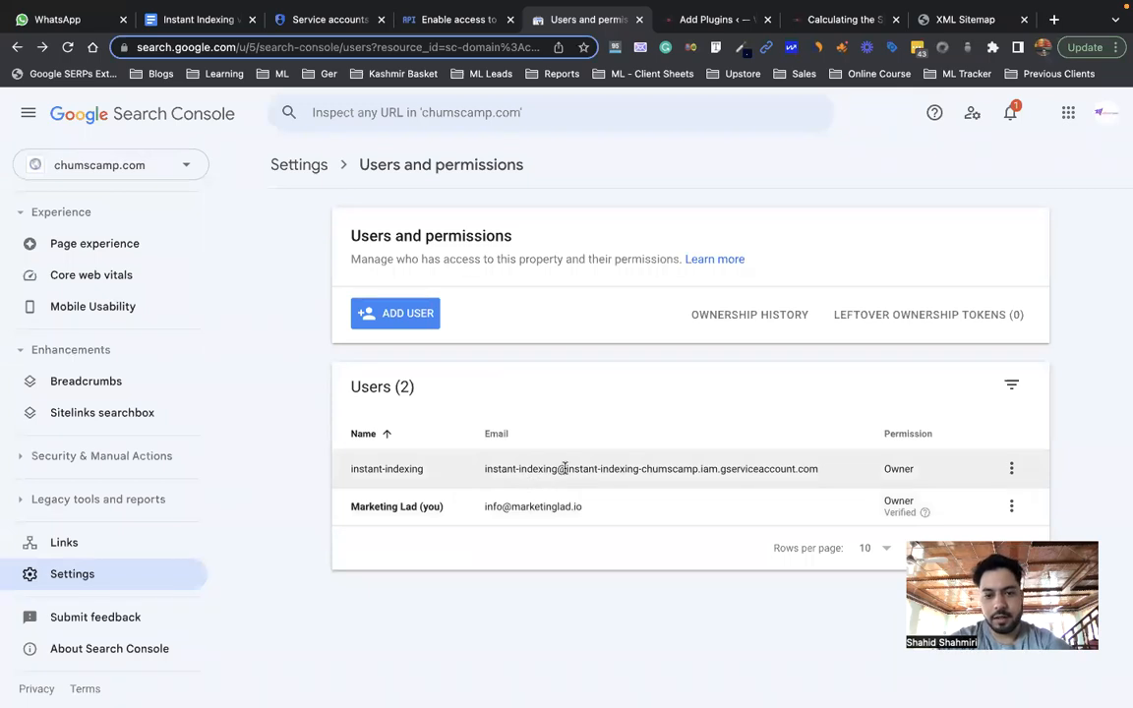
- Examine the service account's email entry among the chumscamp.com users and the fifth instruction of the setup document
drag(471, 473, 817, 468)
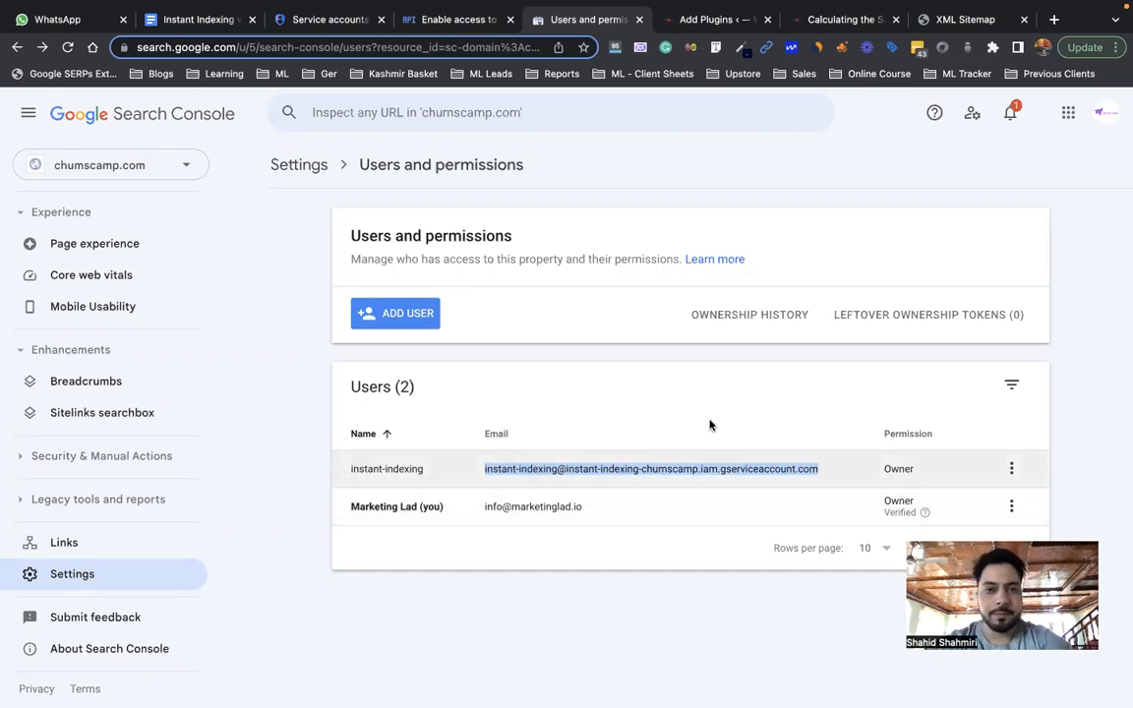
click(196, 19)
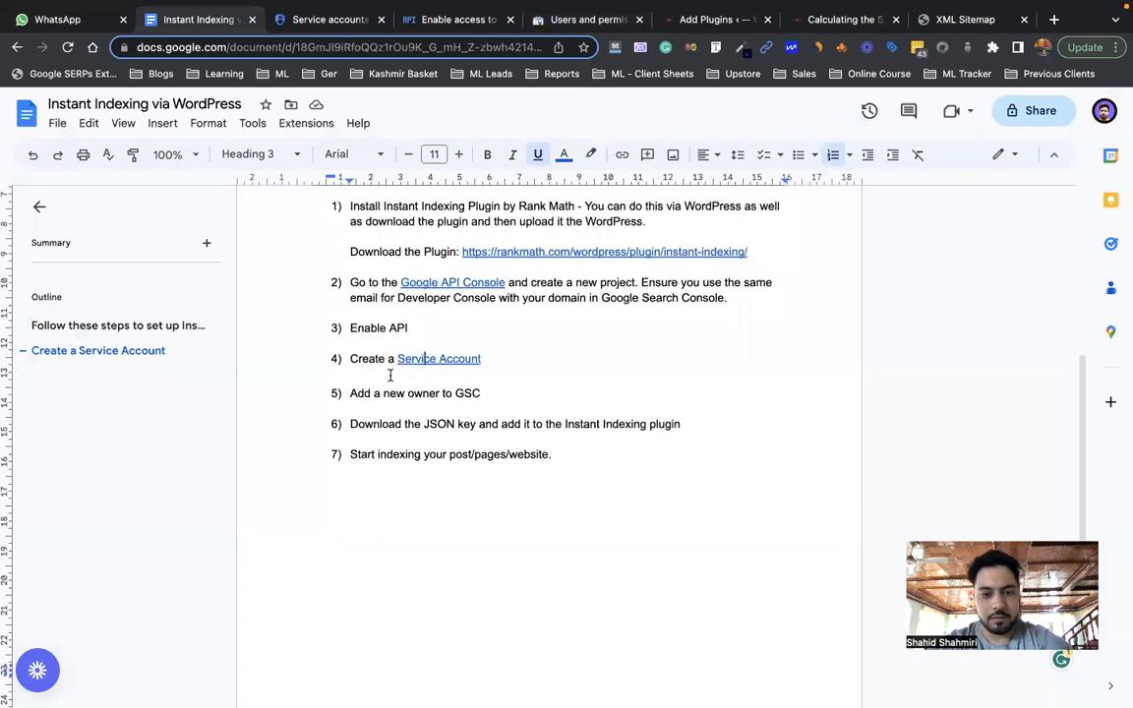
drag(351, 393, 441, 394)
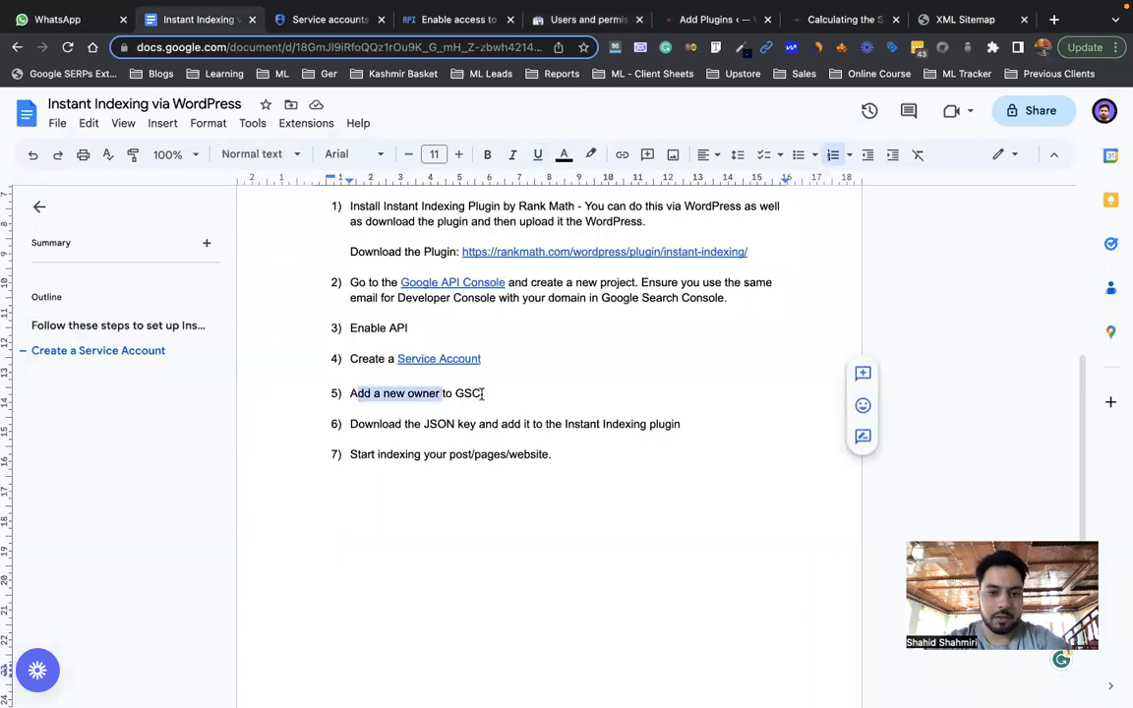
- Return to Google Cloud and open key management for the Instant Indexing service account
click(332, 21)
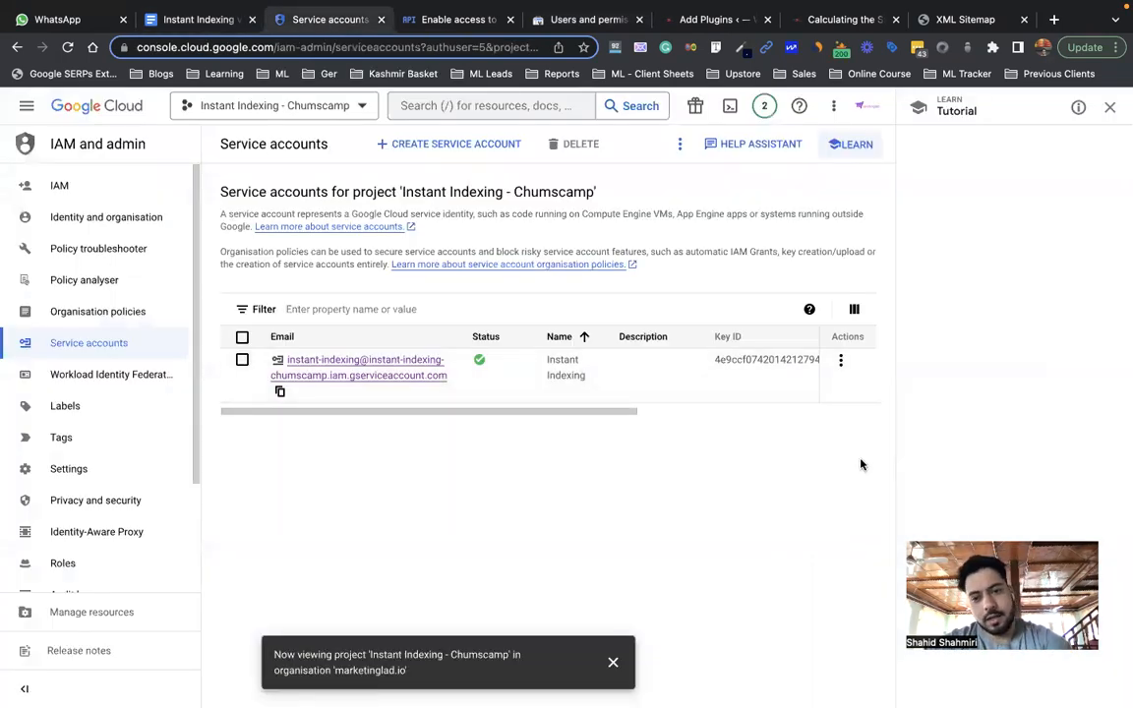
click(841, 362)
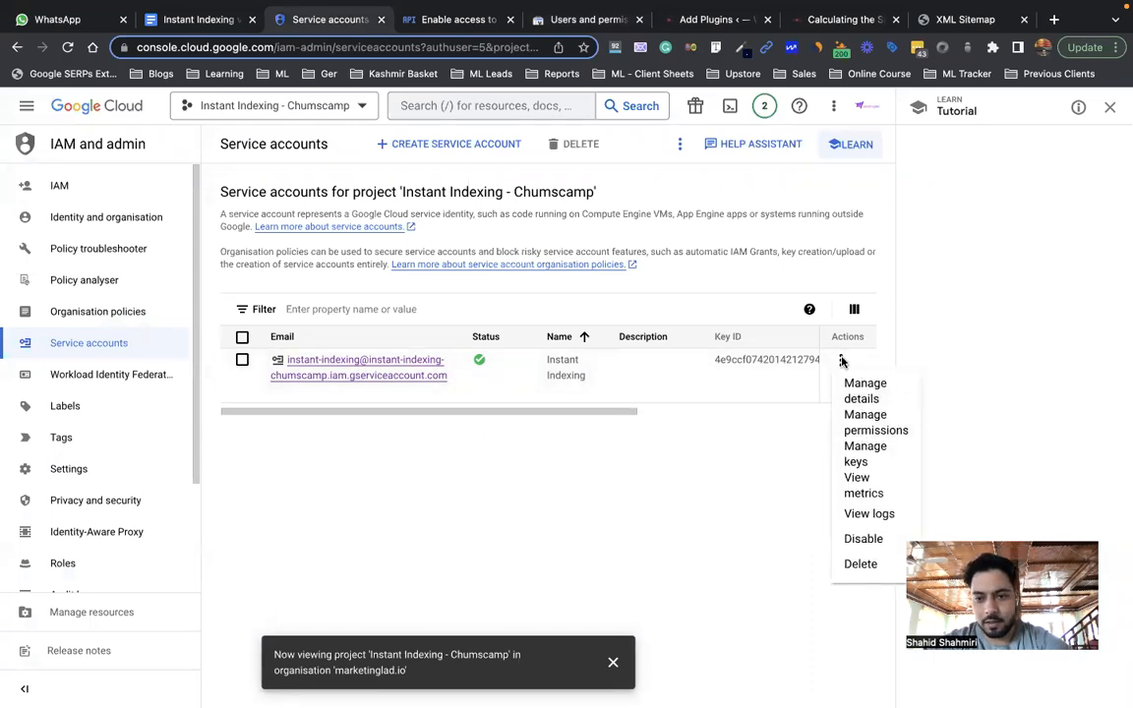
click(865, 449)
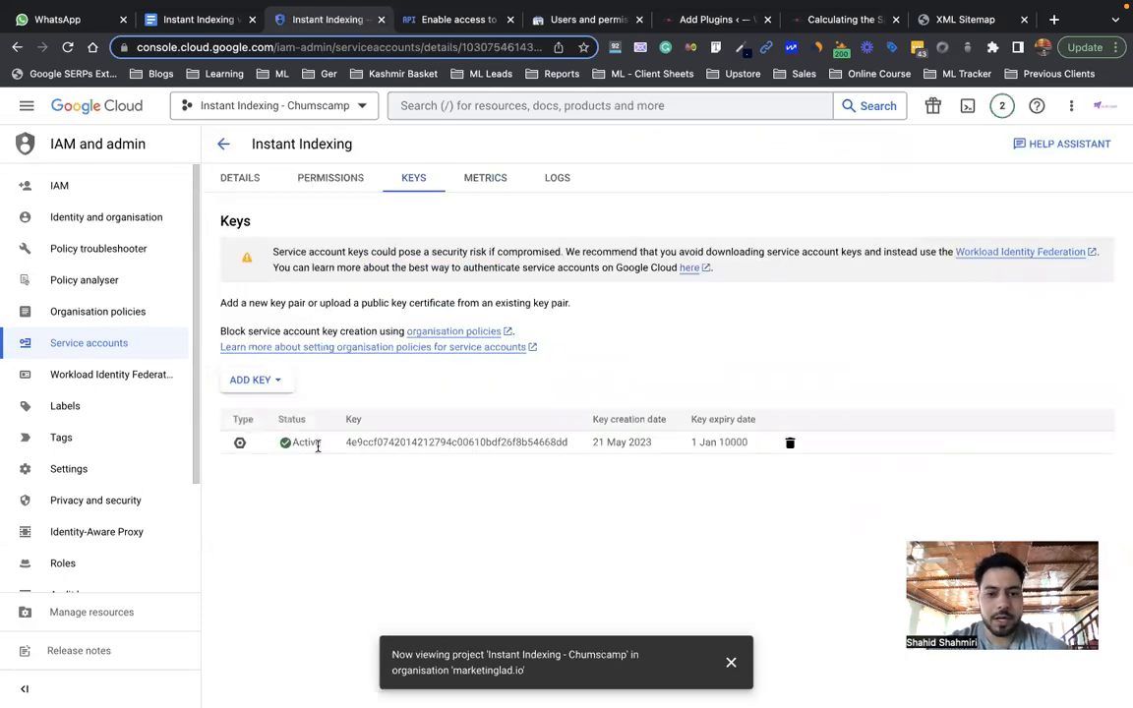
click(280, 382)
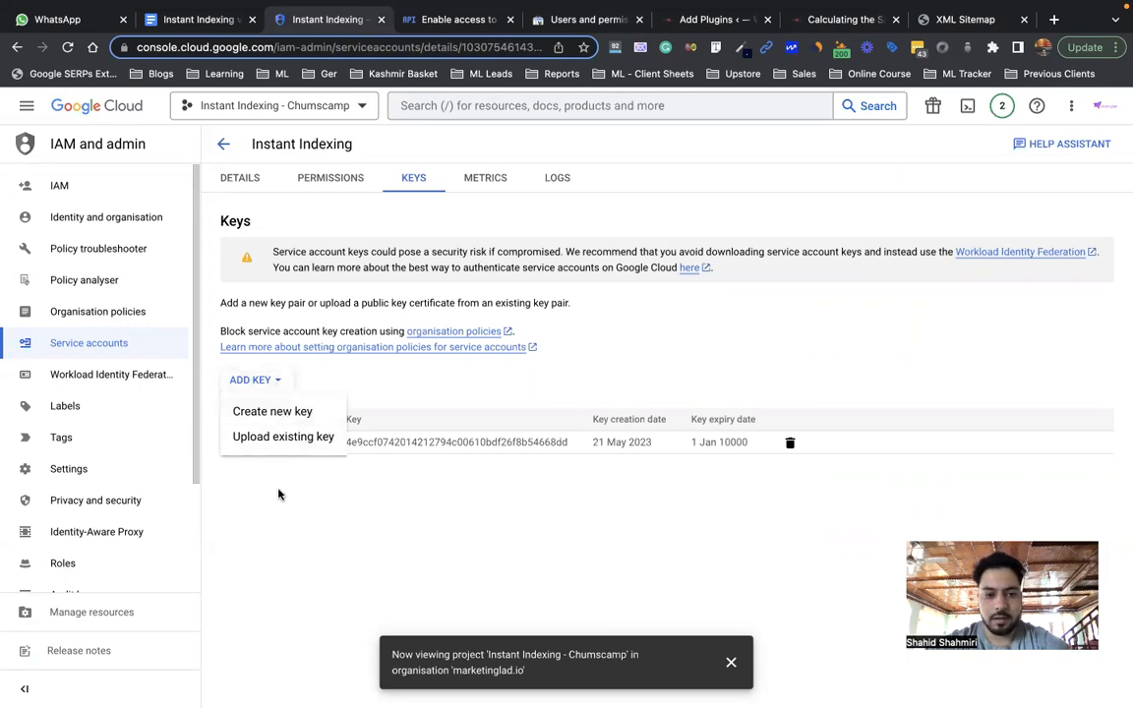
key(ctrl+Left)
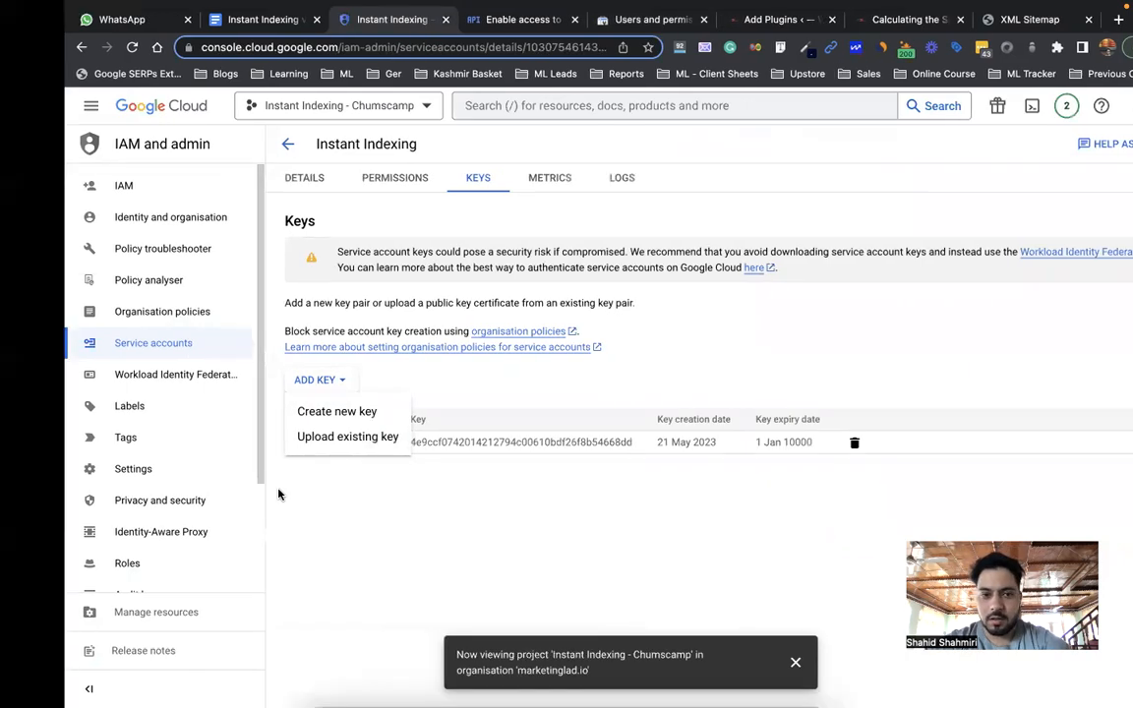
key(ctrl+Right)
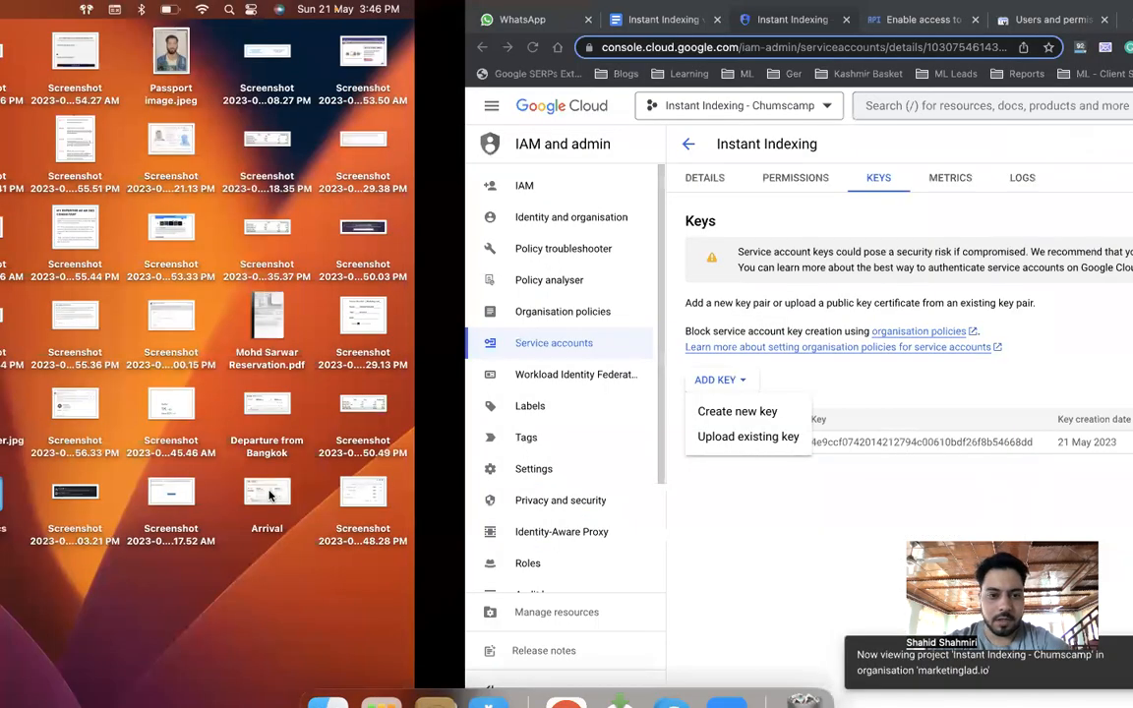
key(ctrl+Left)
key(ctrl+Right)
click(304, 496)
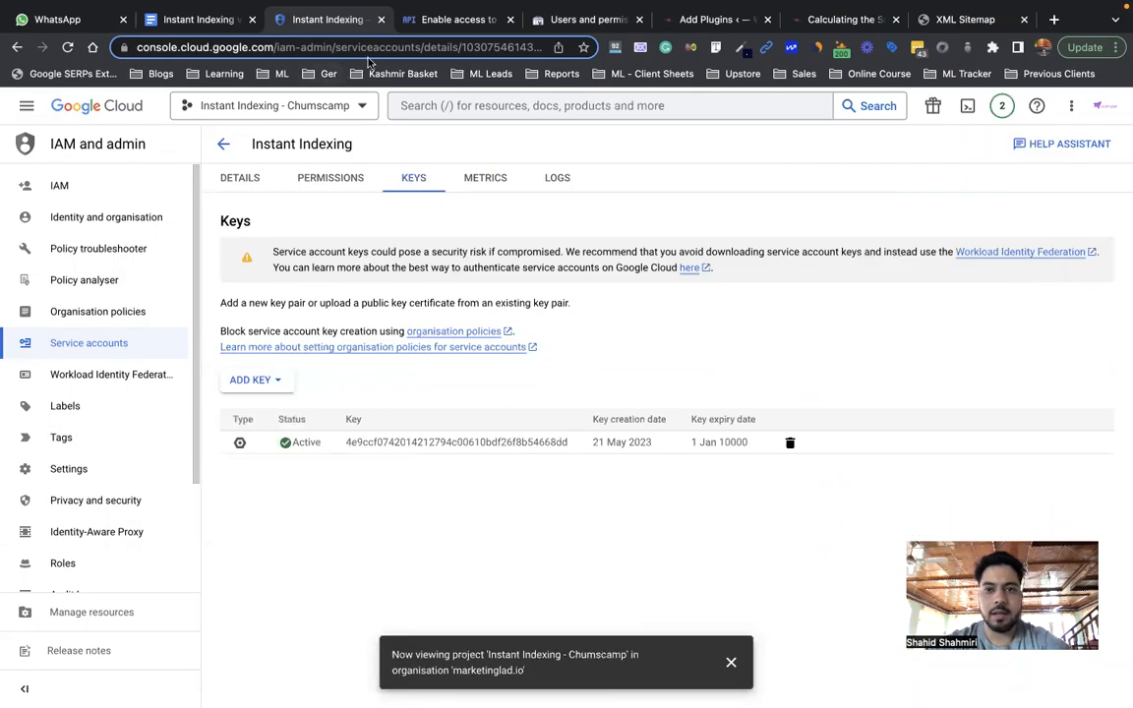
- Open the Google API settings of Rank Math's Instant Indexing plugin in the chumscamp.com WordPress admin
click(839, 22)
click(715, 18)
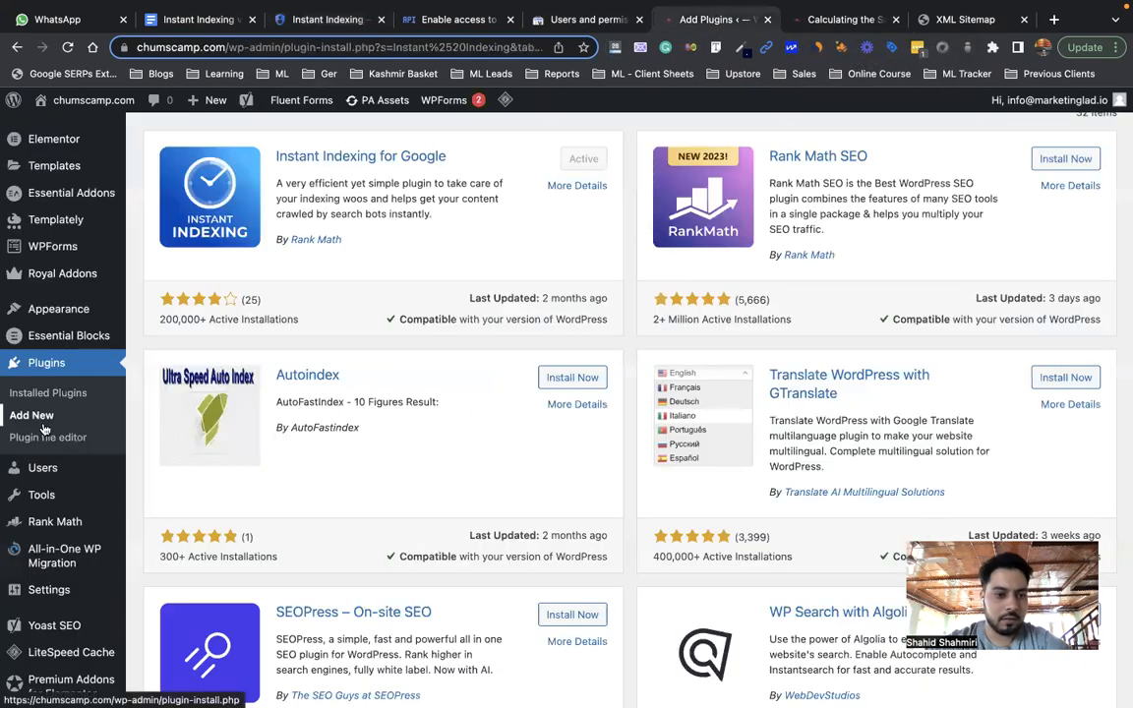
click(56, 528)
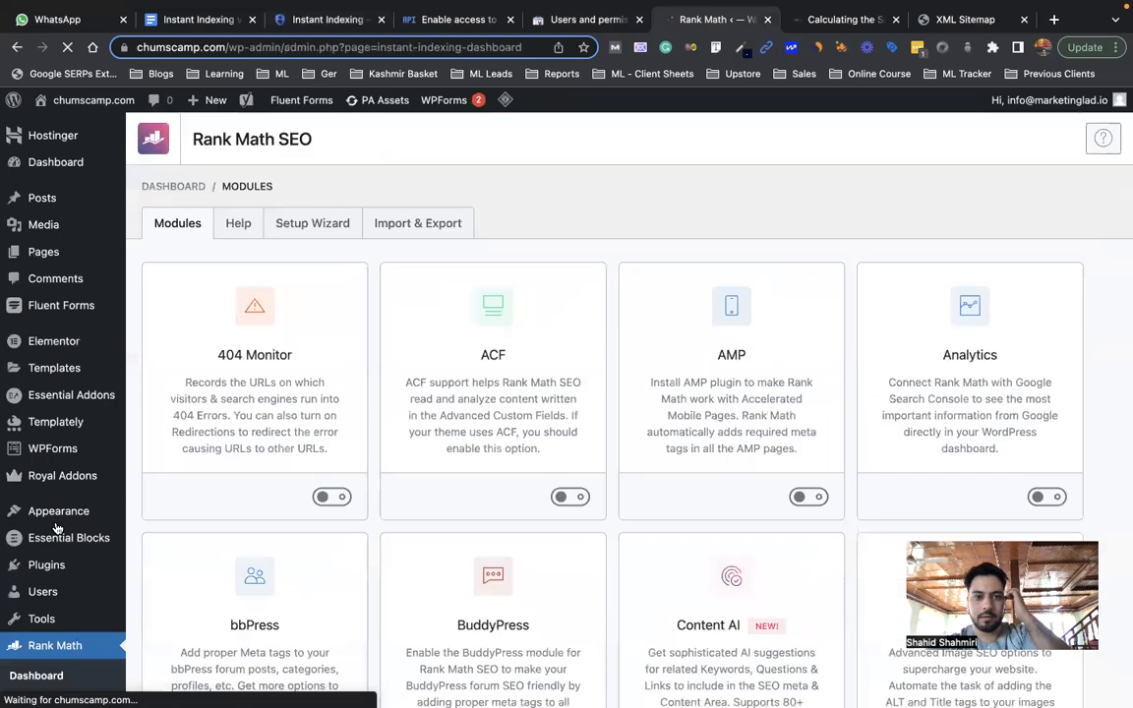
scroll(71, 629, down, 1)
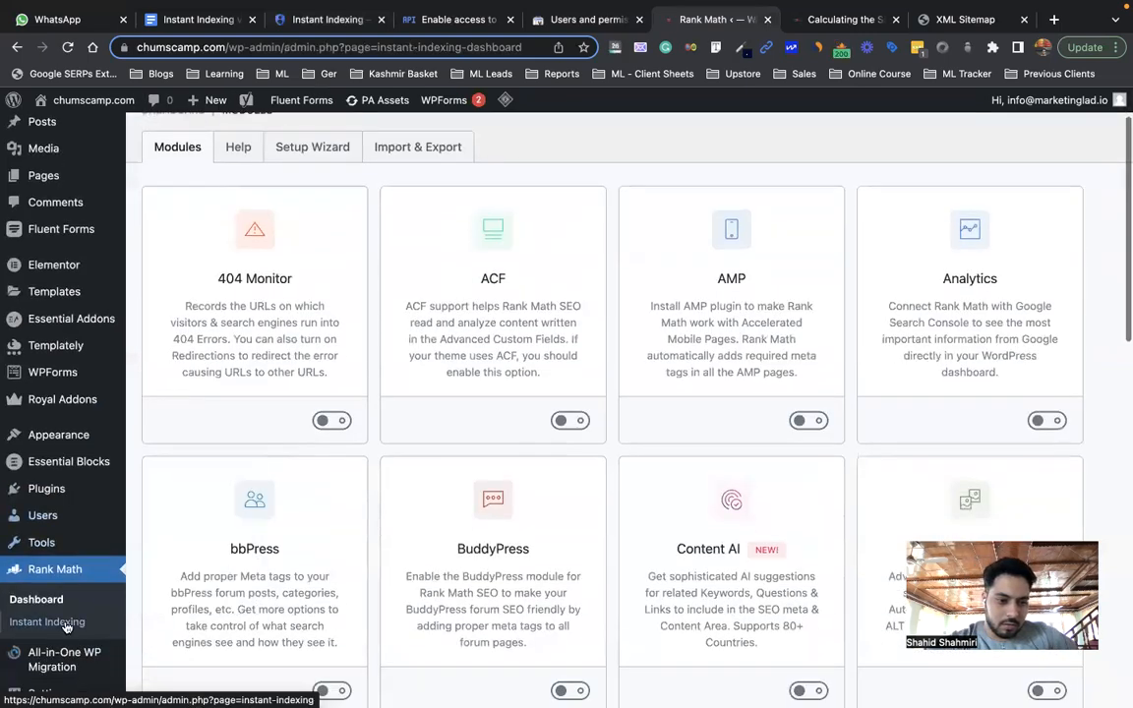
click(66, 626)
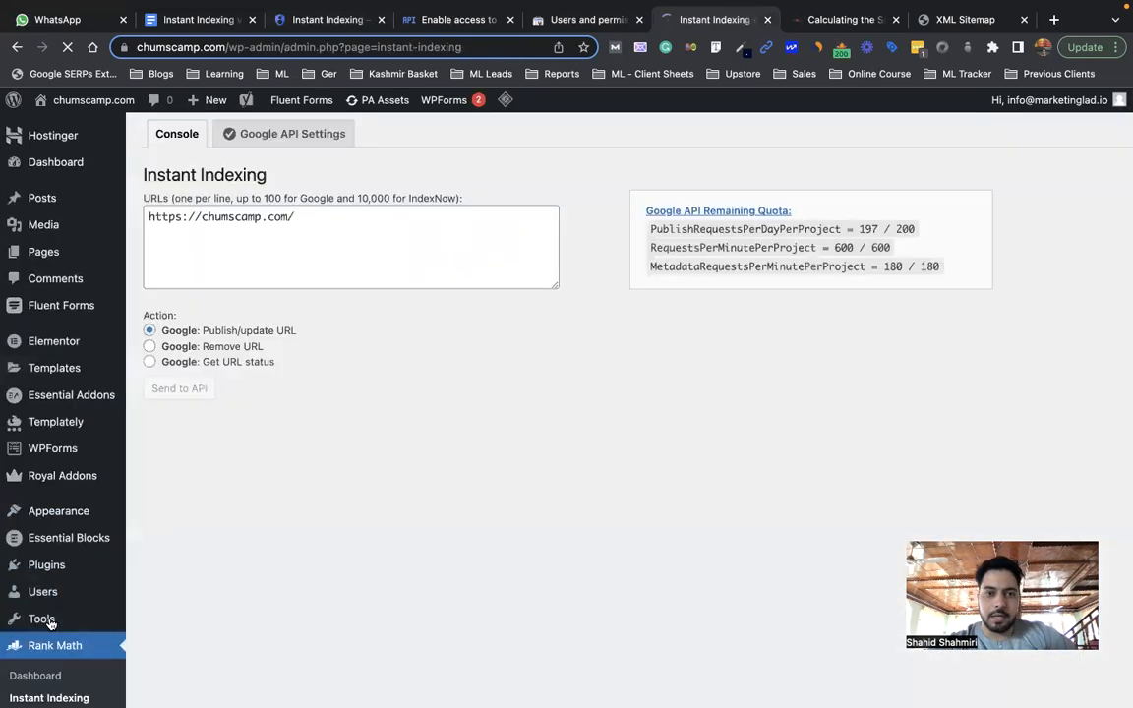
click(276, 139)
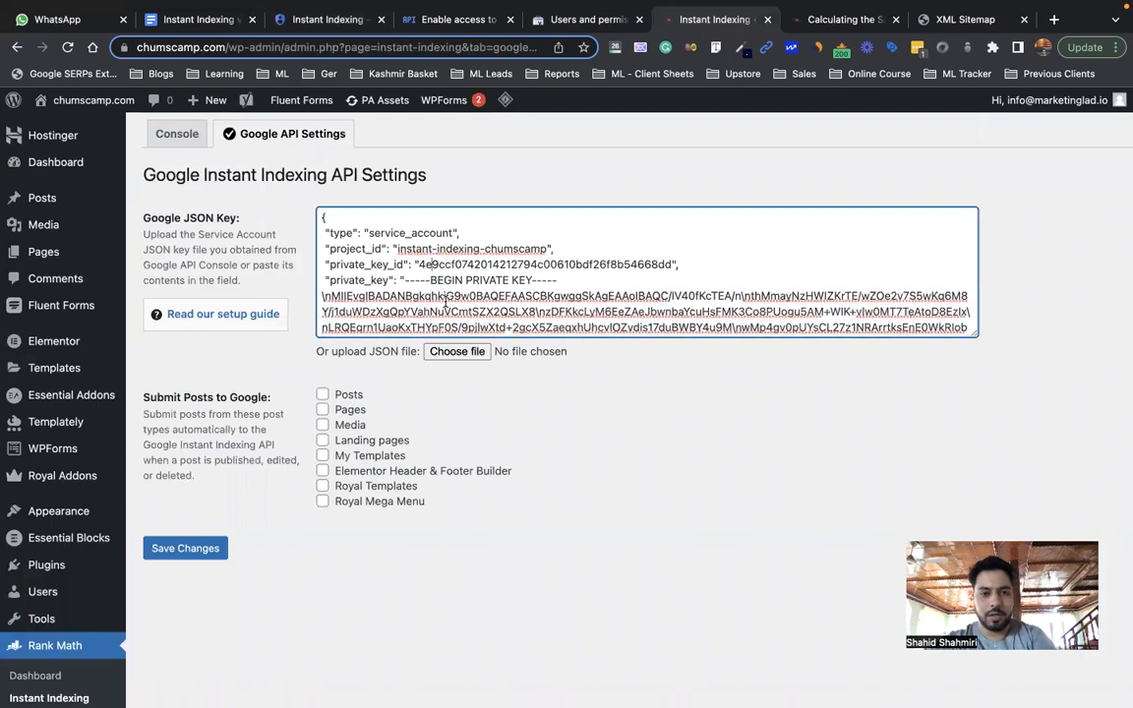
- Check the full contents of the Google JSON key in the Google API settings and save the changes
key(super+a)
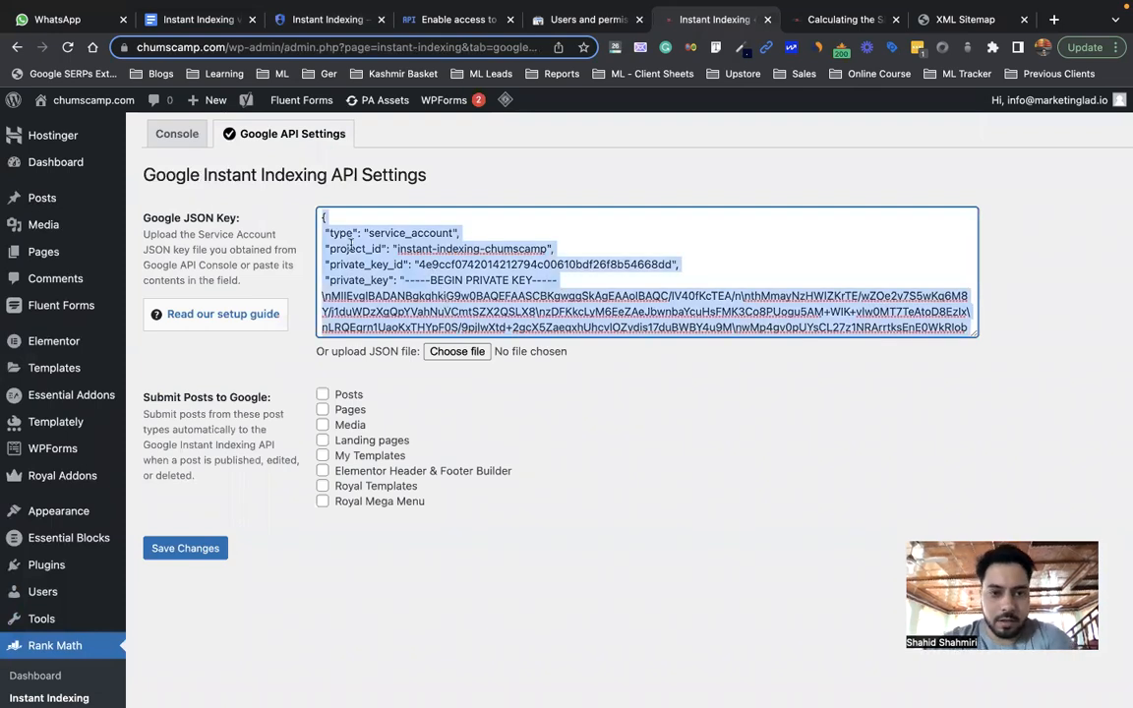
scroll(420, 232, down, 5)
scroll(387, 264, down, 10)
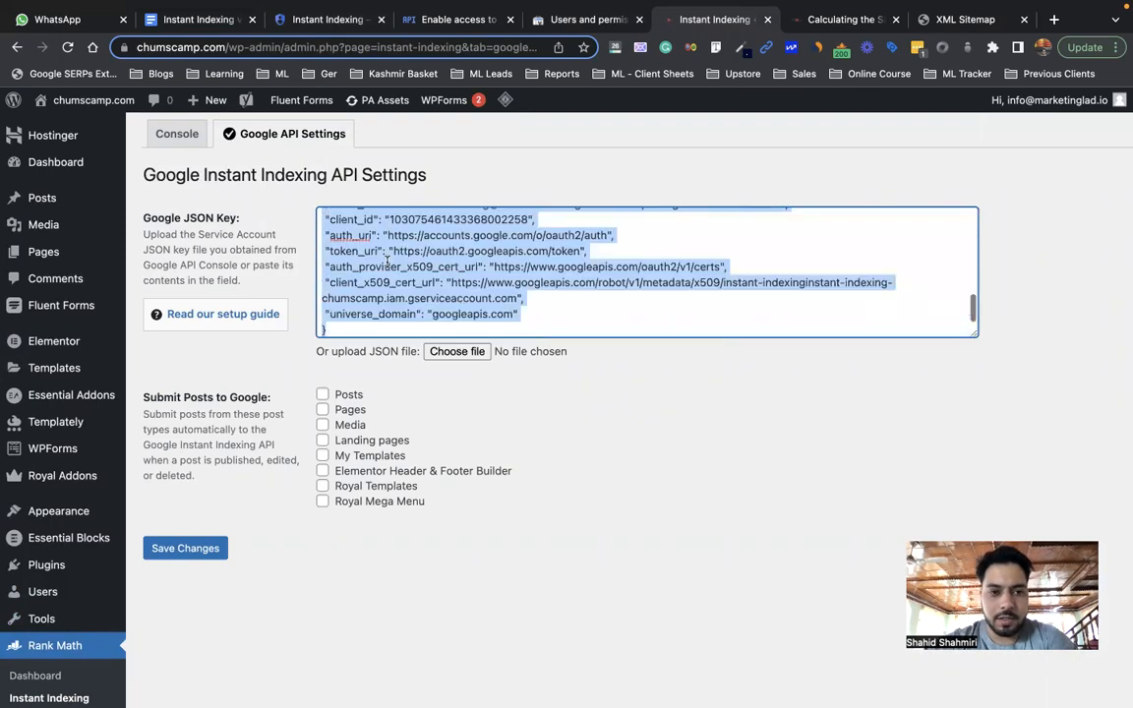
click(202, 438)
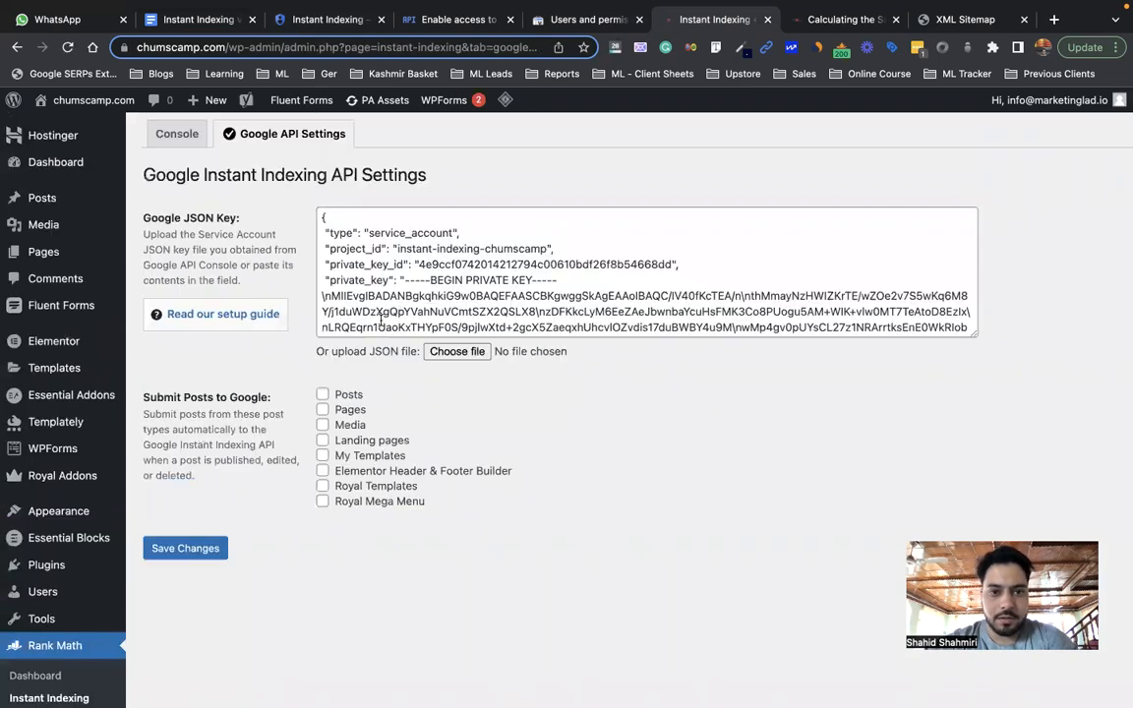
click(185, 547)
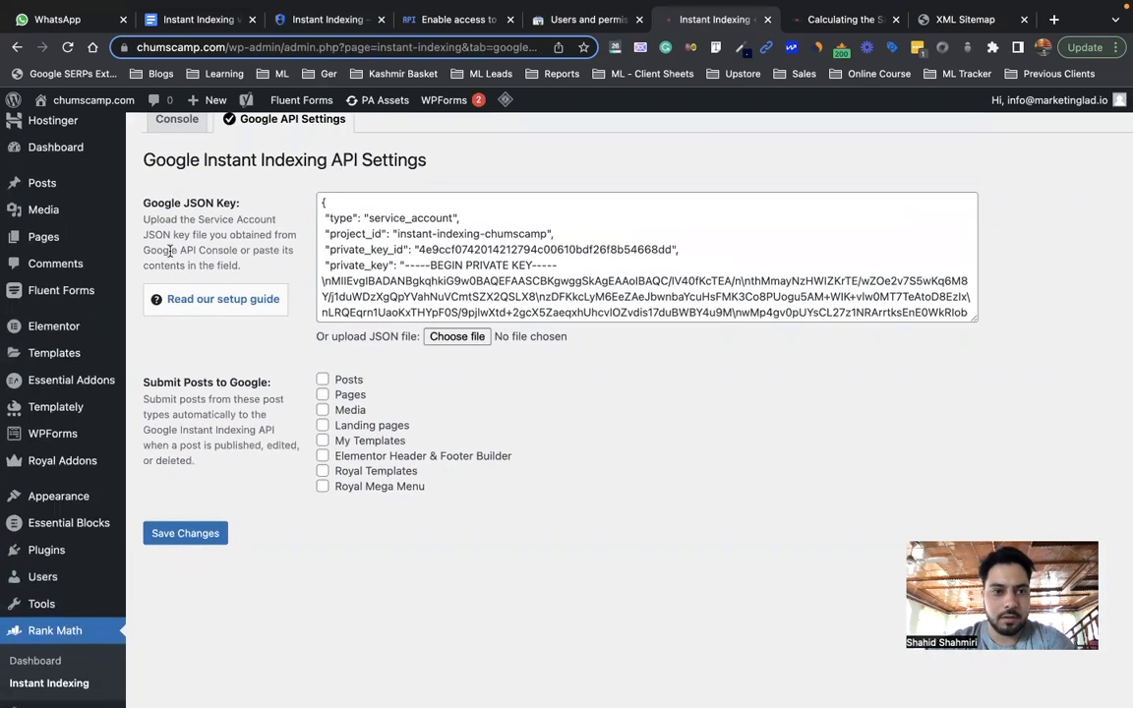
- Open the Instant Indexing console and look over the "Calculating the Sales Tax Rate" post on chumscamp.com
scroll(170, 250, up, 1)
click(177, 133)
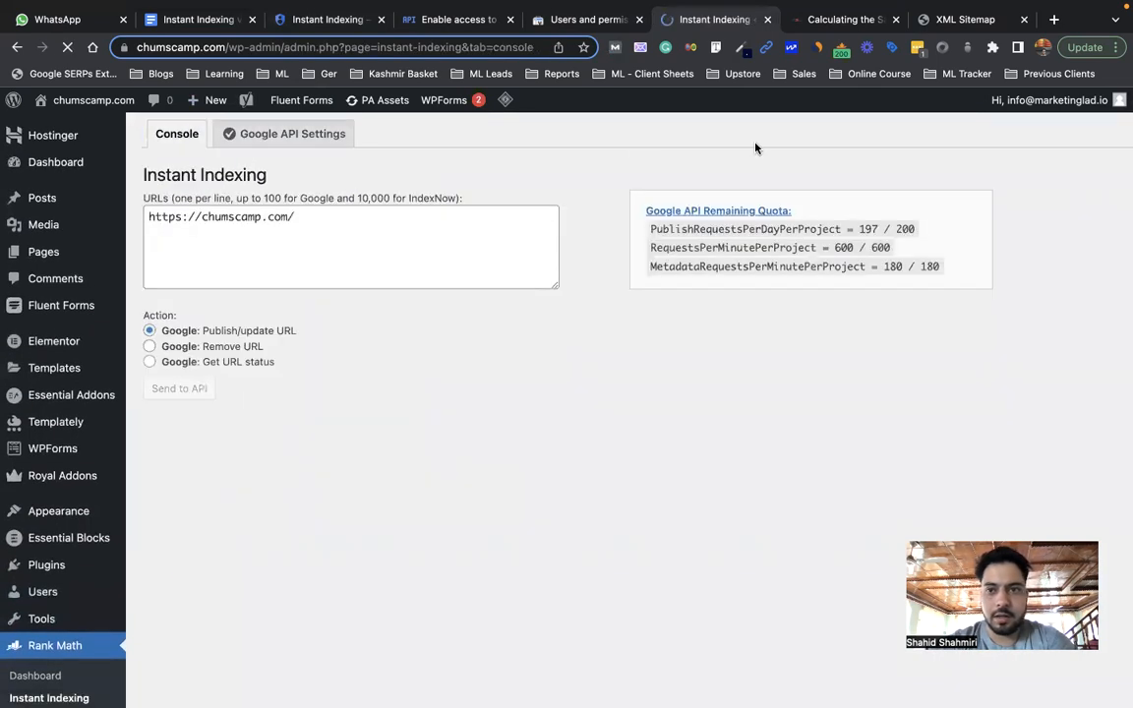
click(836, 63)
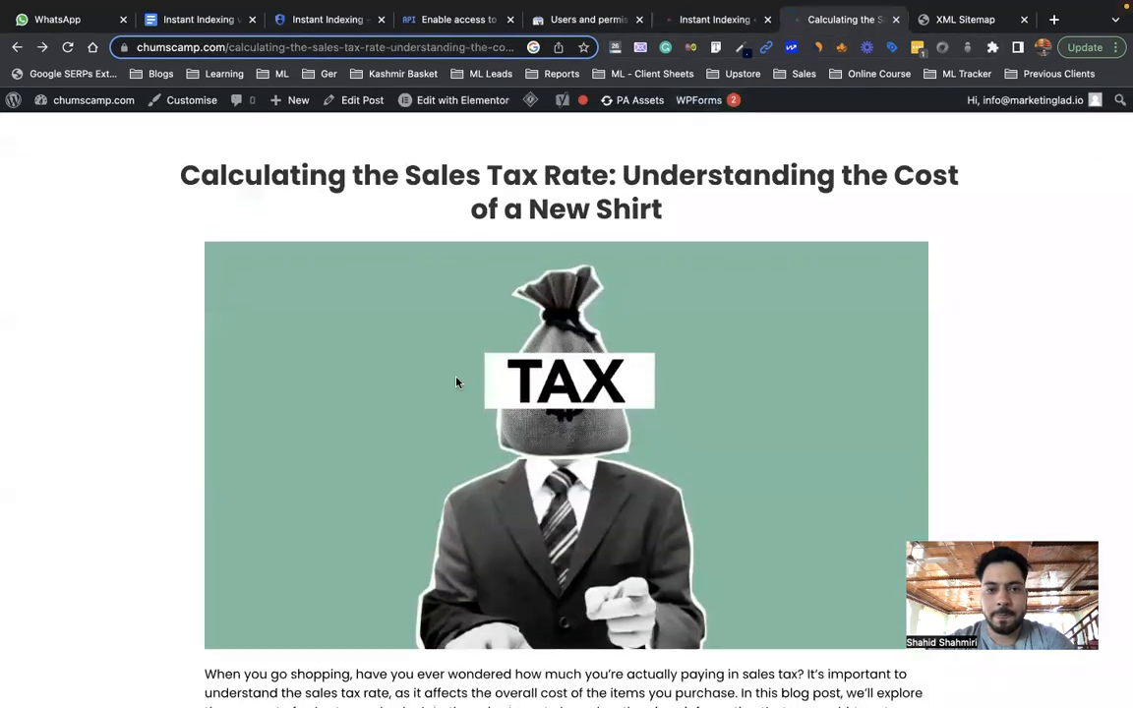
scroll(438, 425, down, 10)
scroll(437, 383, up, 10)
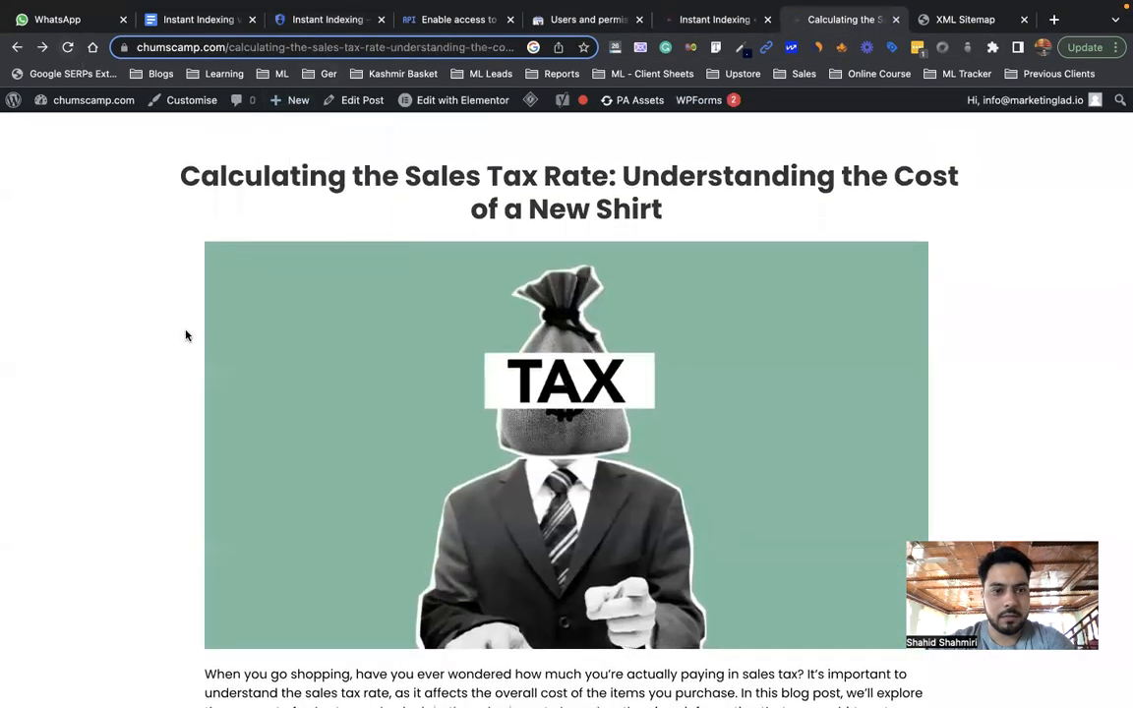
- Open the "Treasury Bills vs Certificates of Deposit" post from the chumscamp.com home page and copy its URL
click(17, 47)
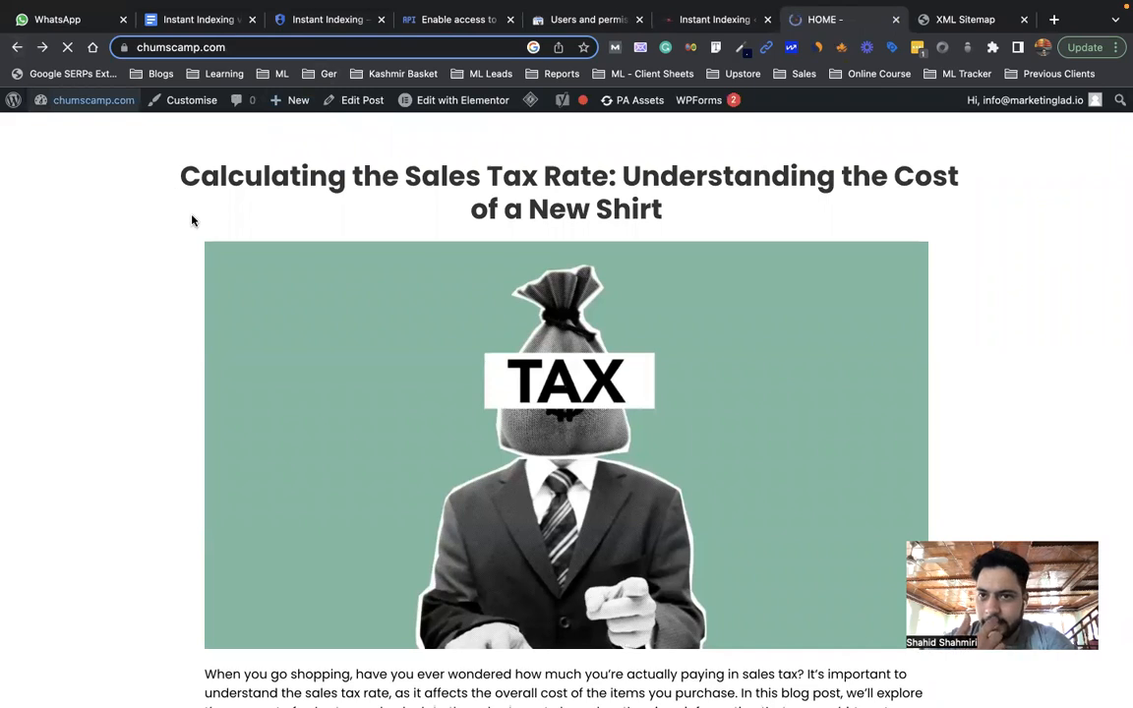
scroll(258, 342, up, 5)
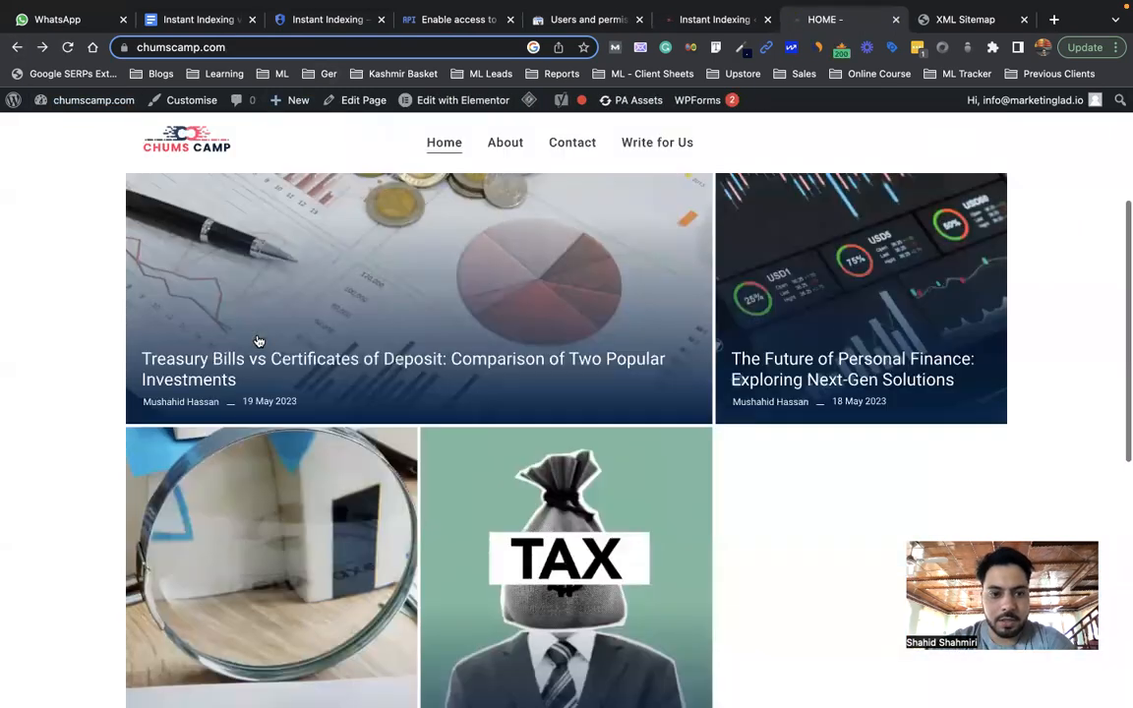
scroll(294, 462, down, 2)
click(295, 462)
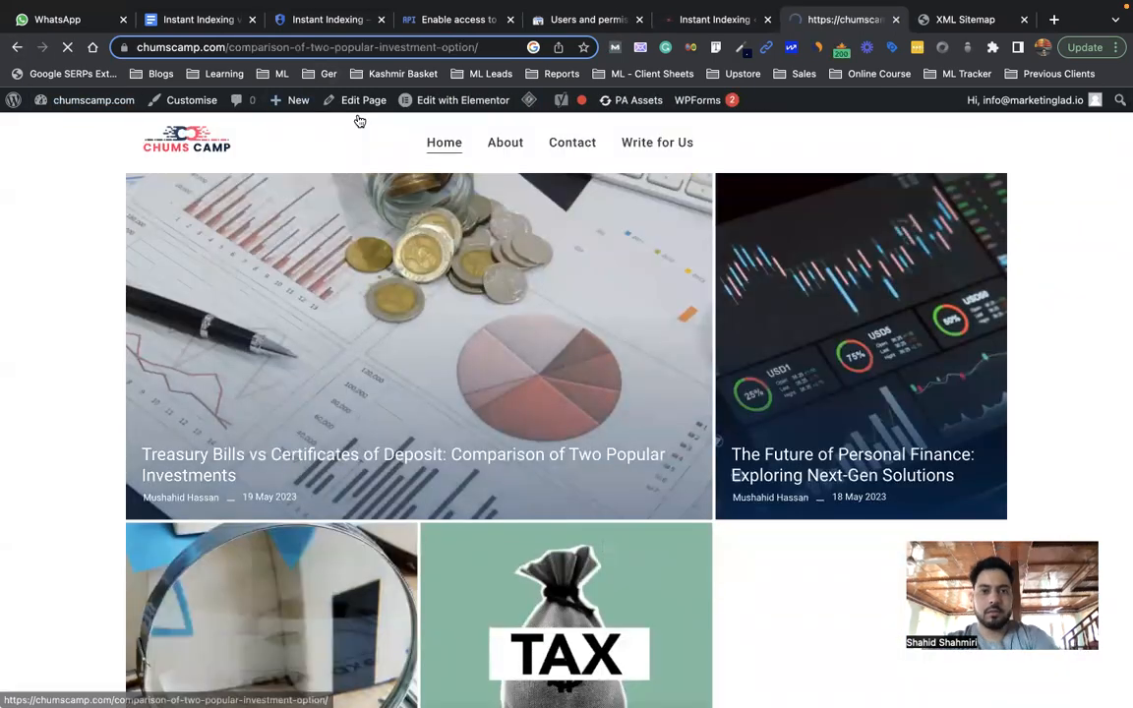
click(493, 49)
key(ctrl+c)
key(BackSpace)
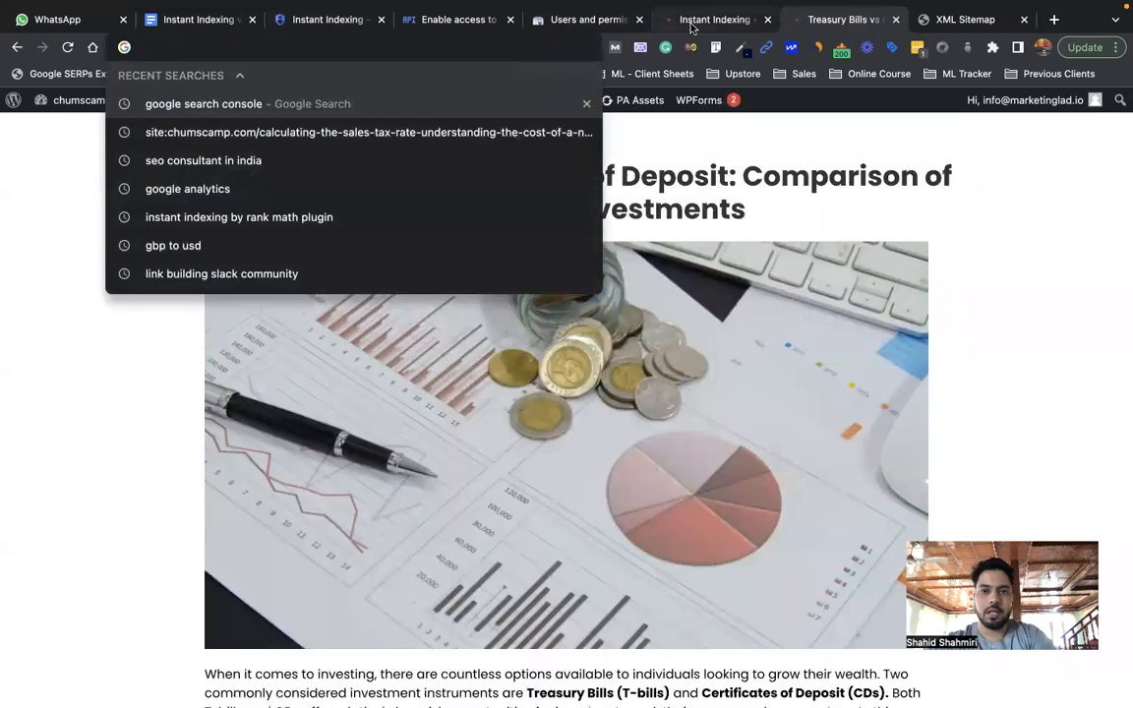
click(699, 20)
click(301, 220)
key(ctrl+a)
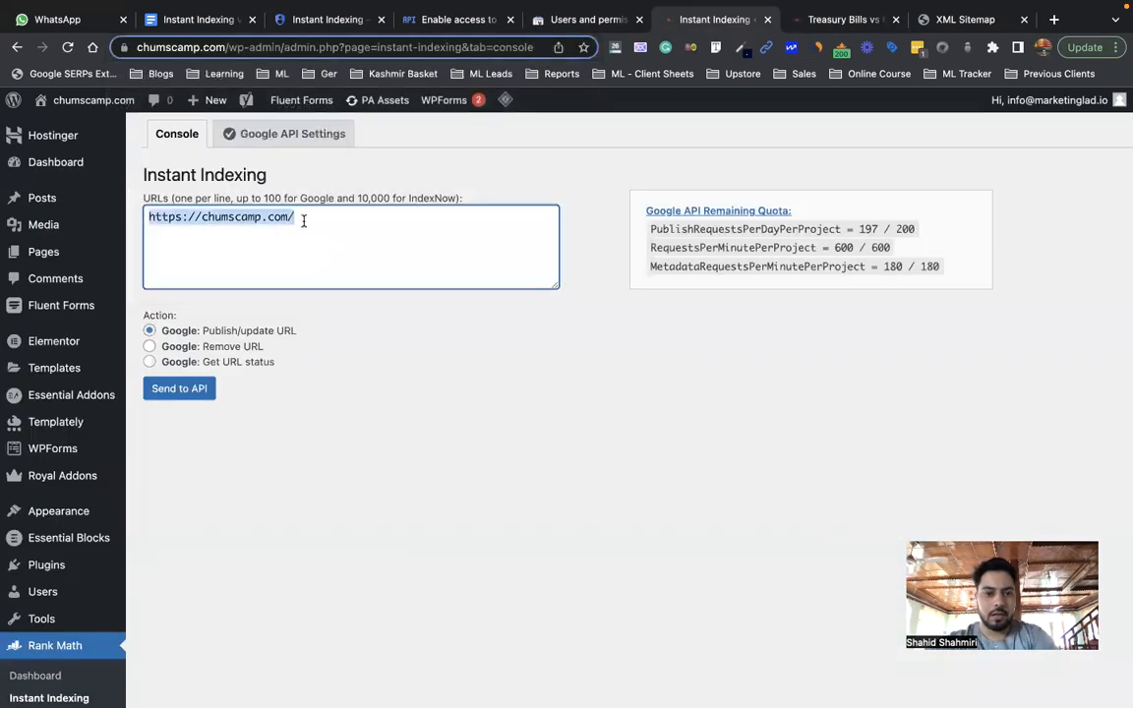
key(ctrl+v)
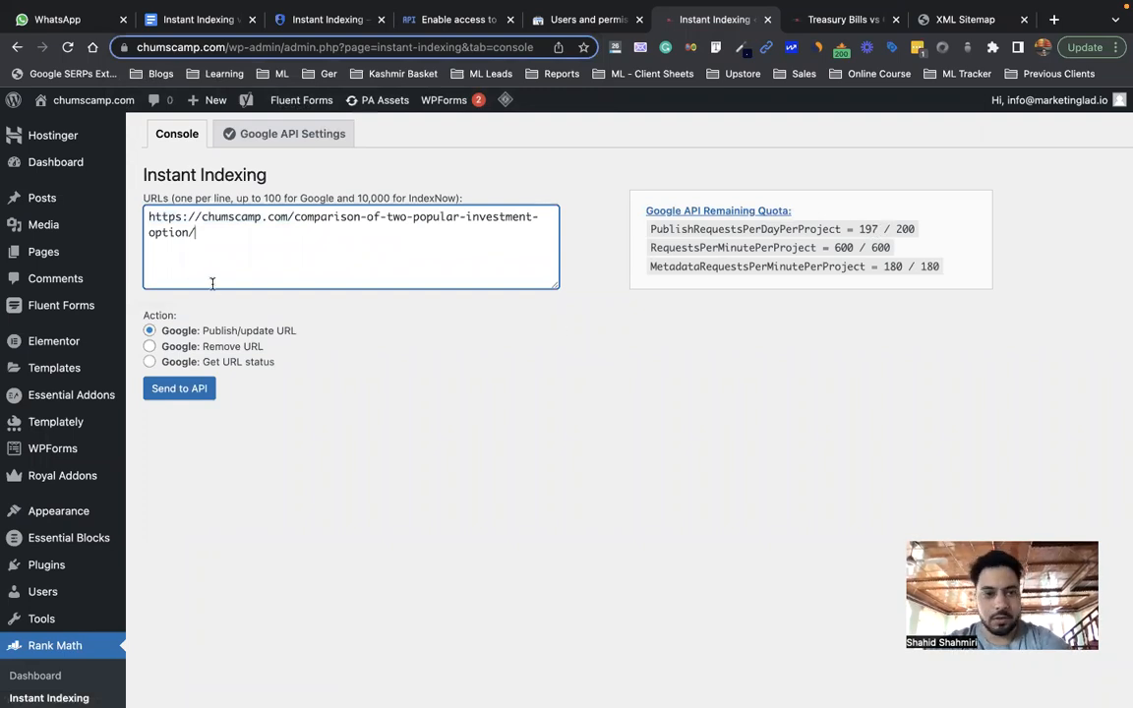
click(182, 388)
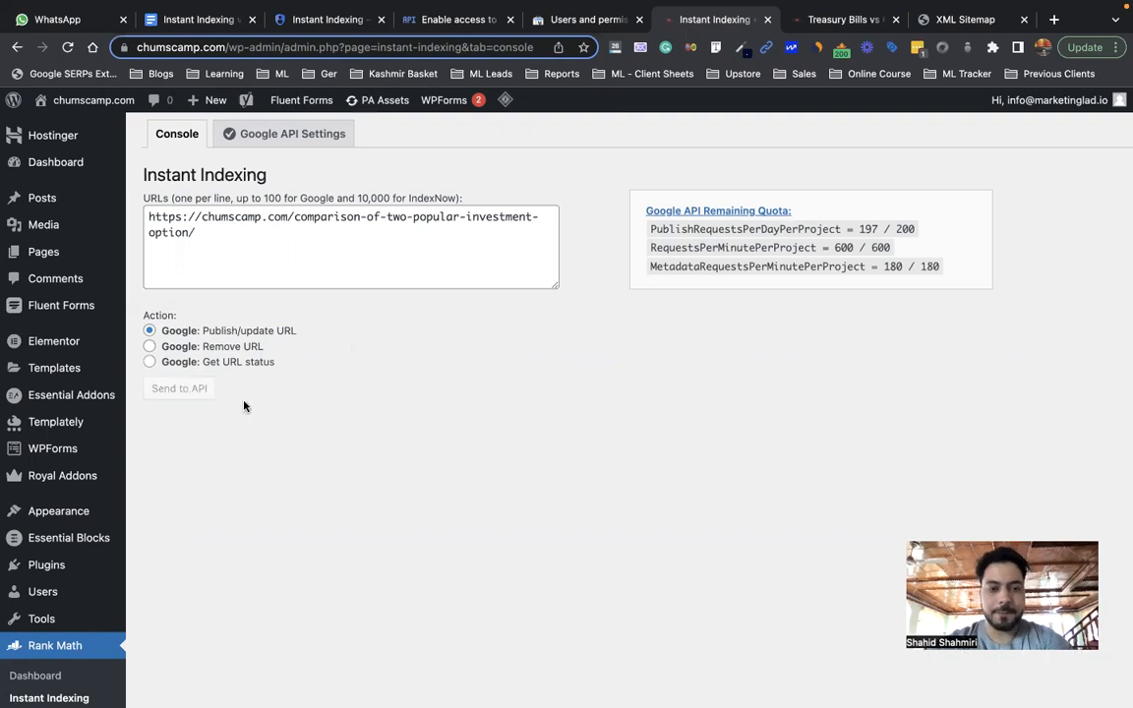
scroll(492, 432, down, 1)
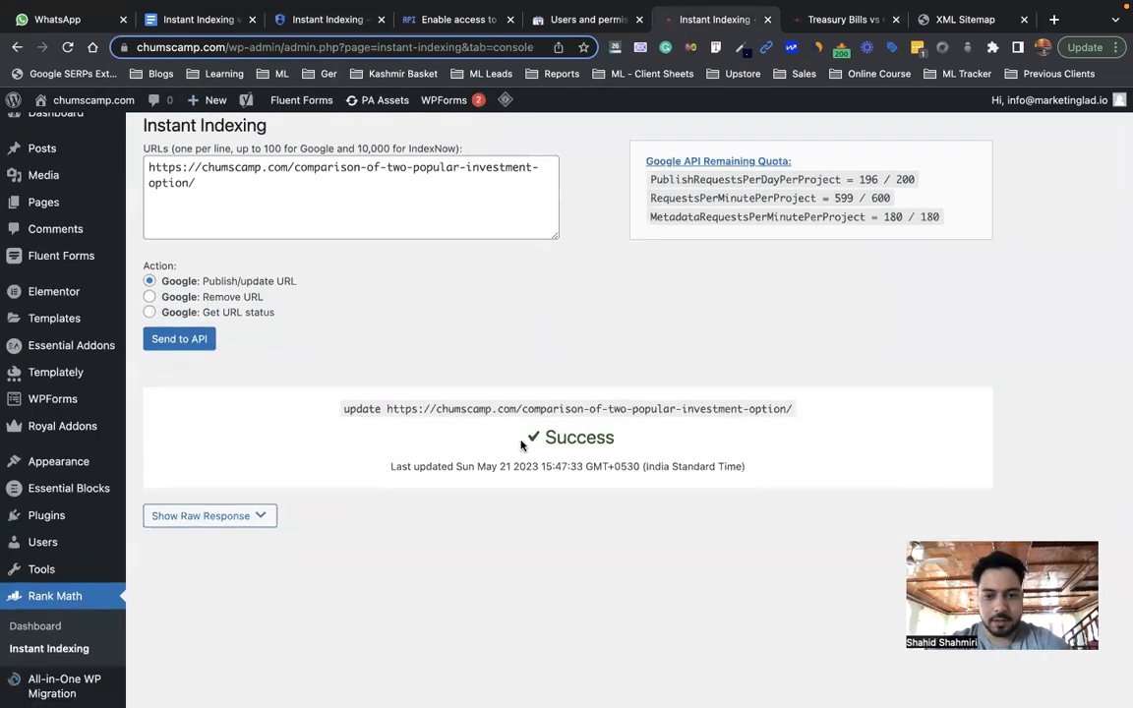
drag(546, 438, 628, 446)
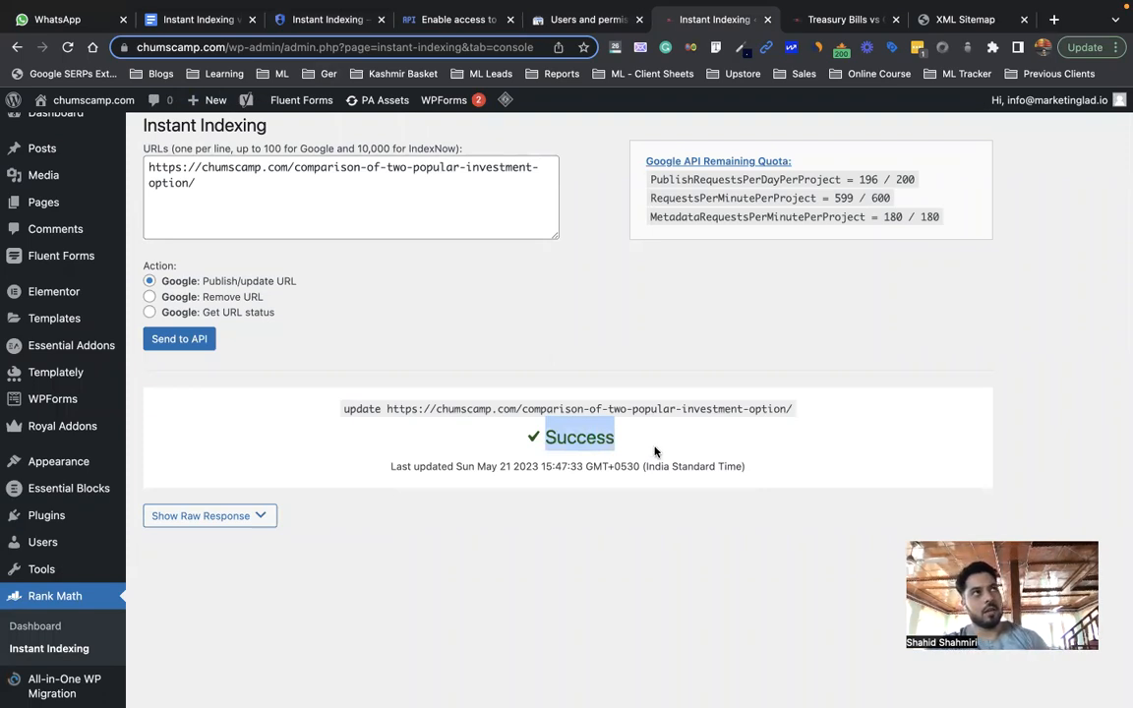
- Search Google for site:chumscamp.com/comparison-of-two-popular-investment-option/ to check whether the post is indexed
click(826, 27)
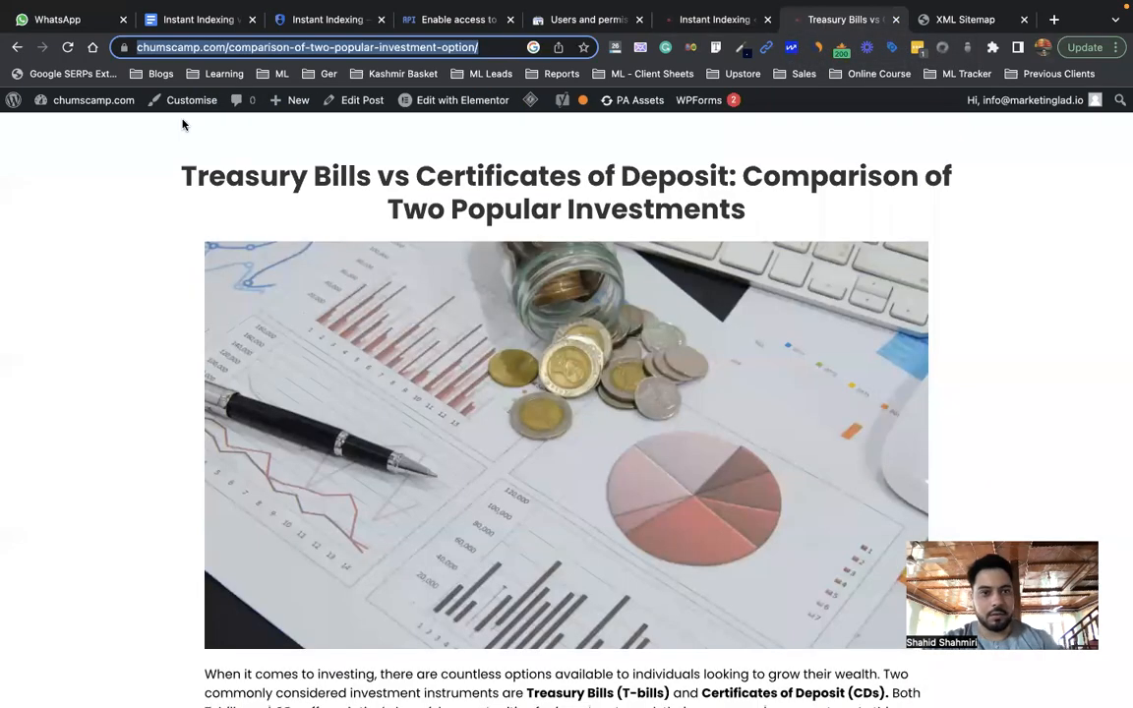
click(169, 47)
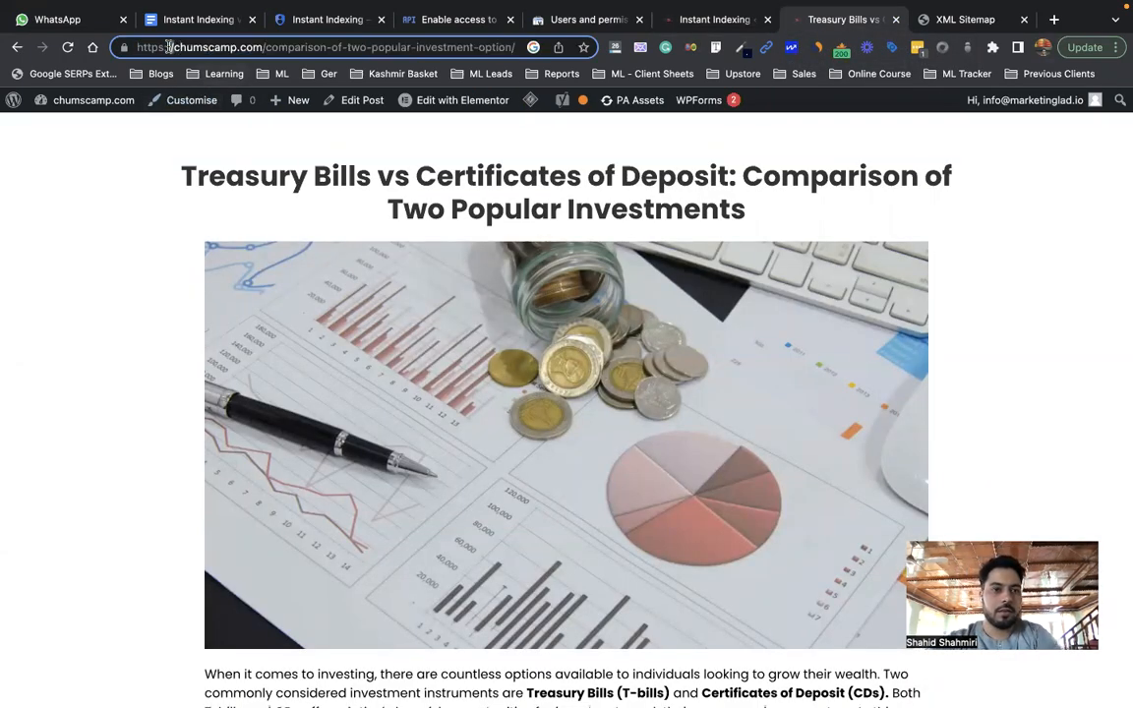
key(BackSpace)
key(BackSpace)
key(BackSpace)
key(BackSpace)
key(BackSpace)
key(BackSpace)
key(BackSpace)
key(BackSpace)
text(site)
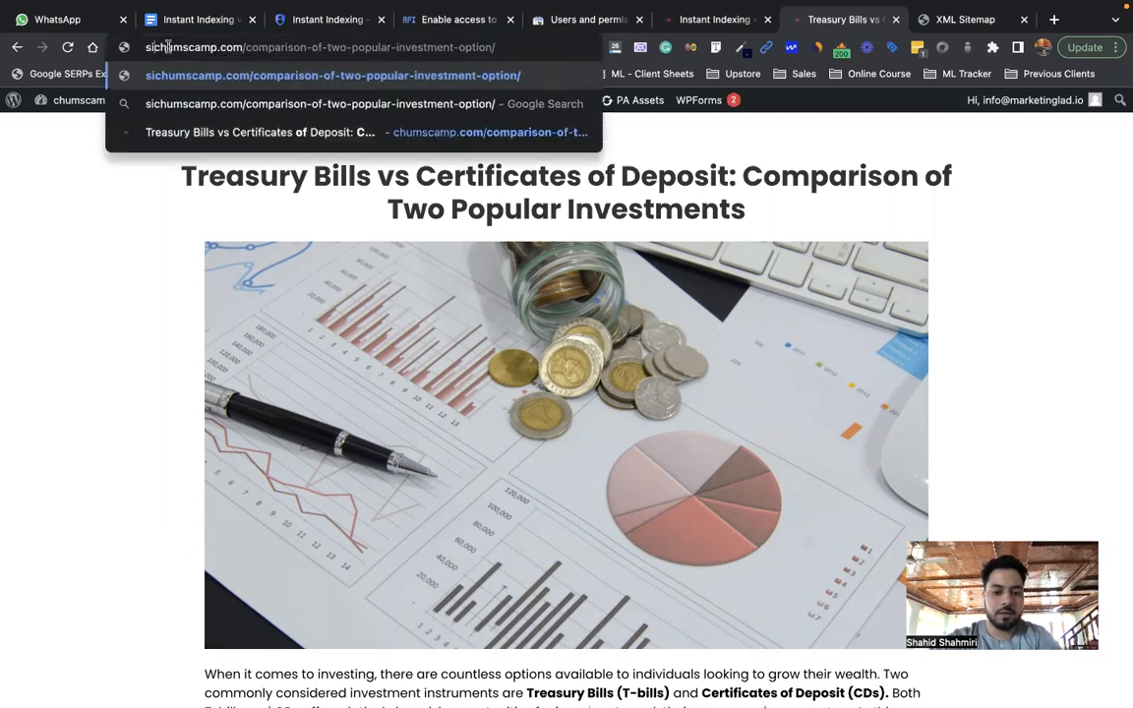
text(:)
key(Return)
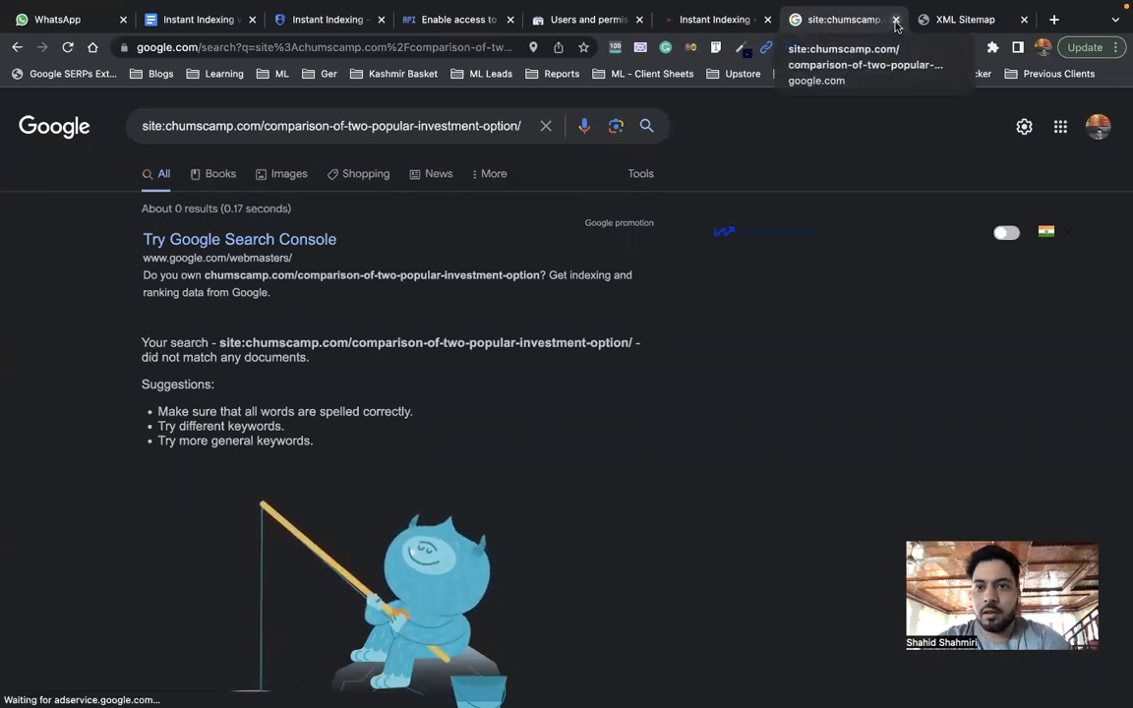
- Close the site search results and return to the Instant Indexing console
key(super+w)
click(728, 19)
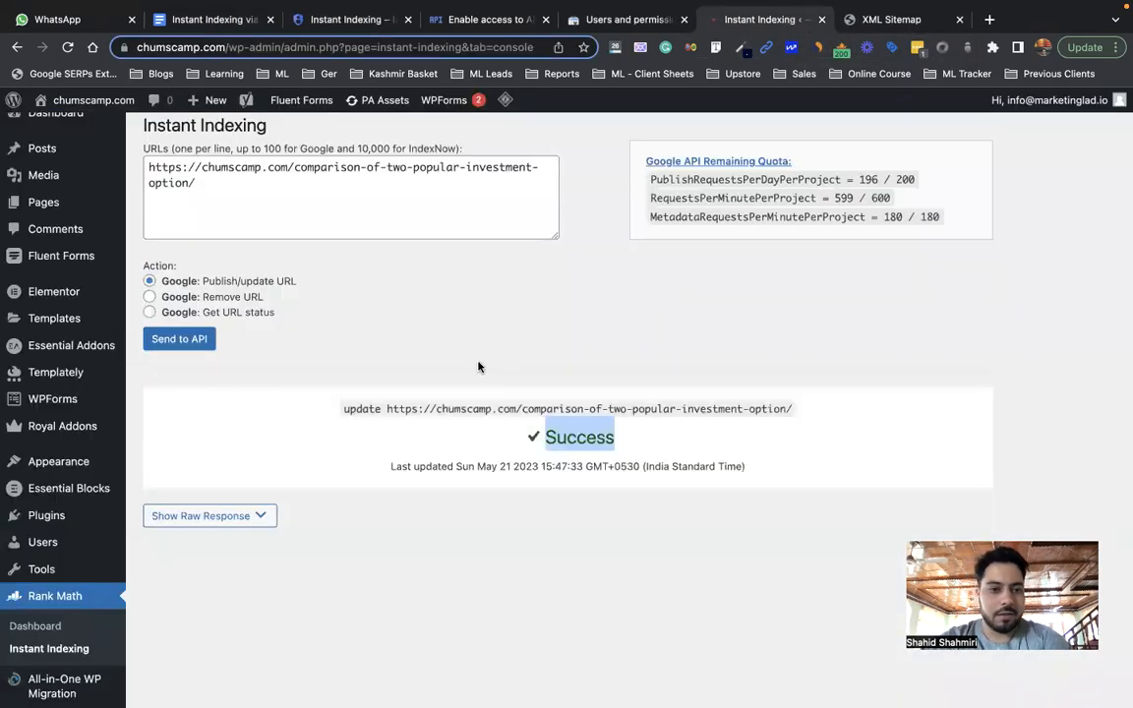
scroll(479, 366, up, 1)
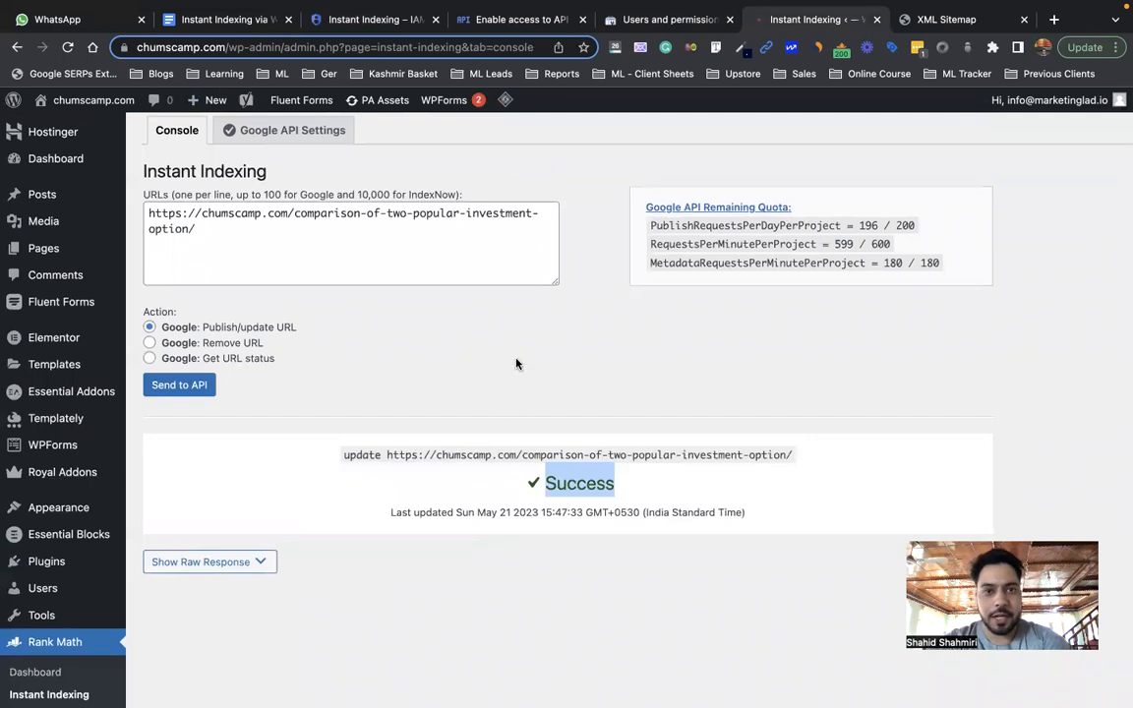
- Review the numbered setup instructions in the "Instant Indexing via WordPress" document
click(228, 20)
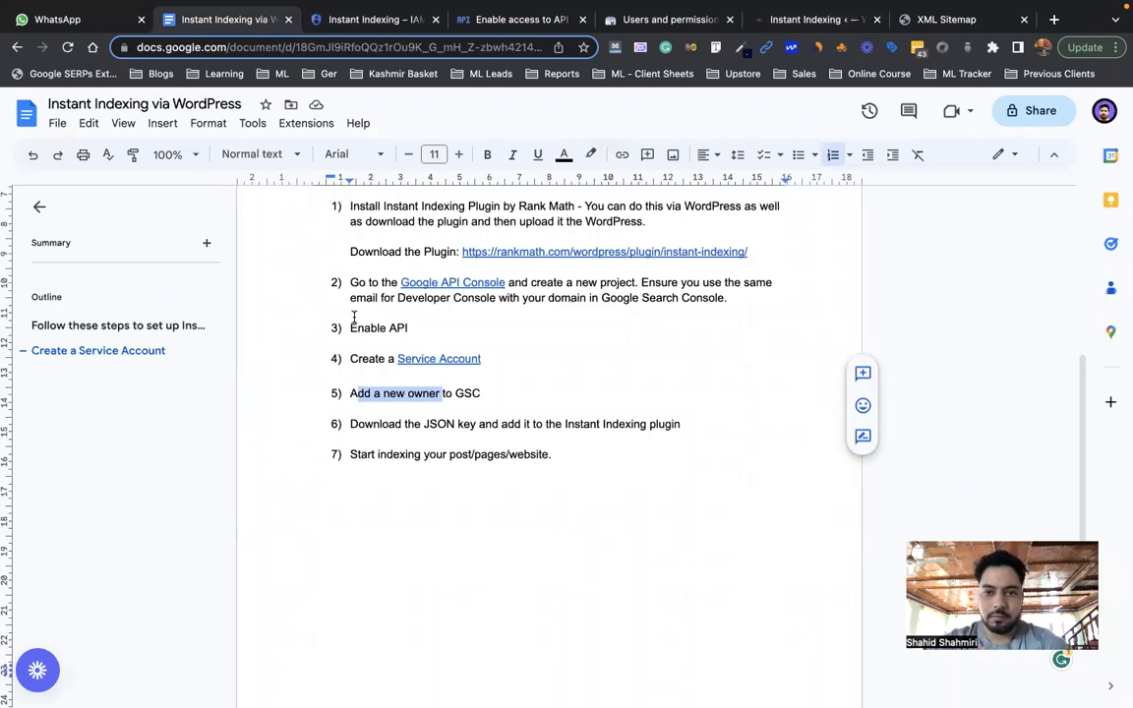
click(361, 400)
scroll(378, 418, up, 2)
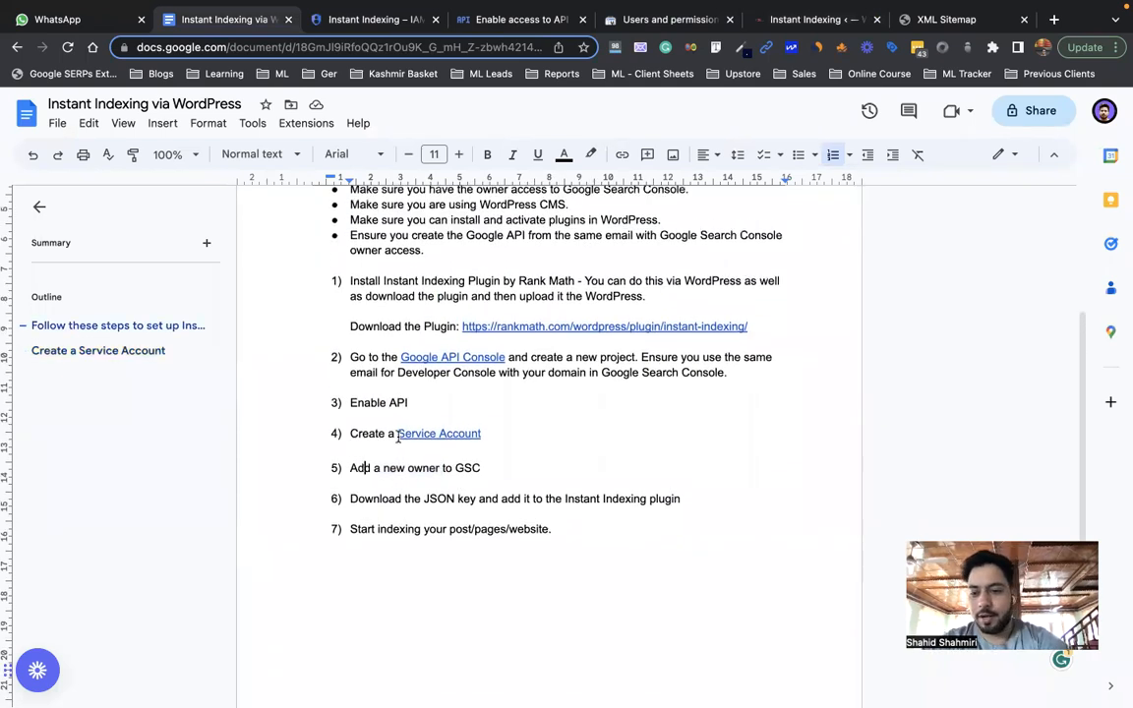